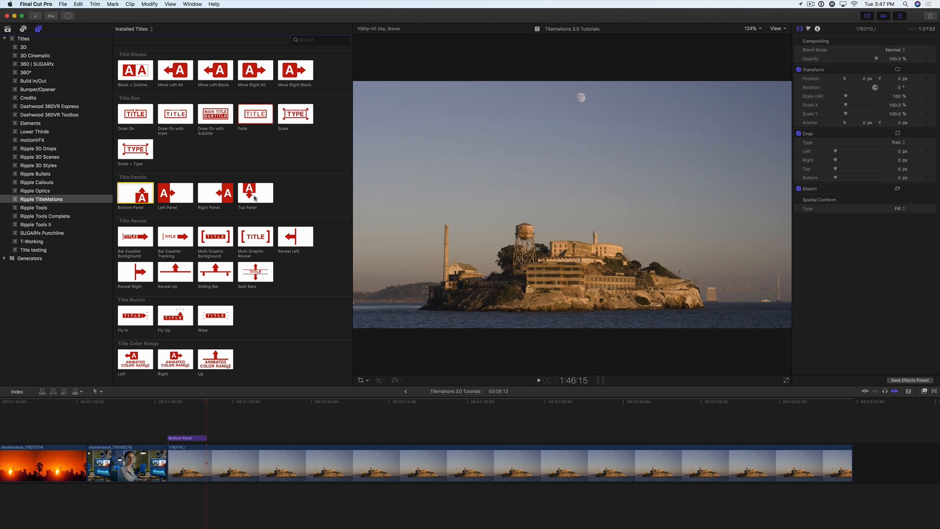
Step: Append the Top Panel, Left Panel and Right Panel titles after the Bottom Panel title above the island clip
click(255, 198)
key(q)
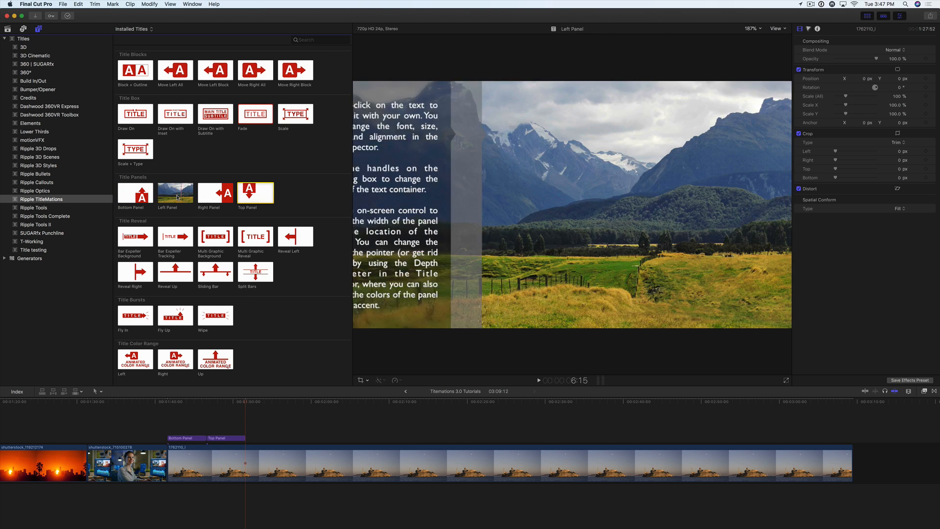
click(176, 194)
key(q)
click(217, 196)
key(q)
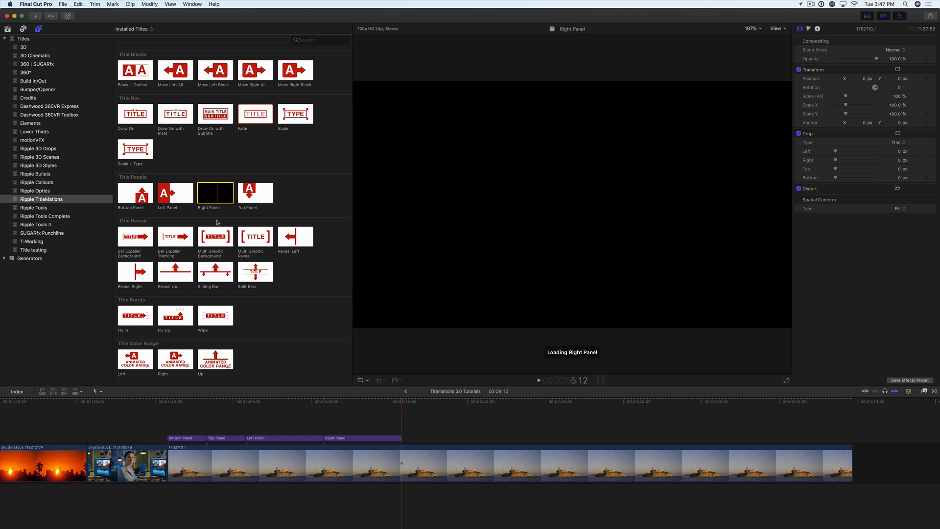
Step: Play the Bottom Panel title from its beginning to review its default animation
click(170, 402)
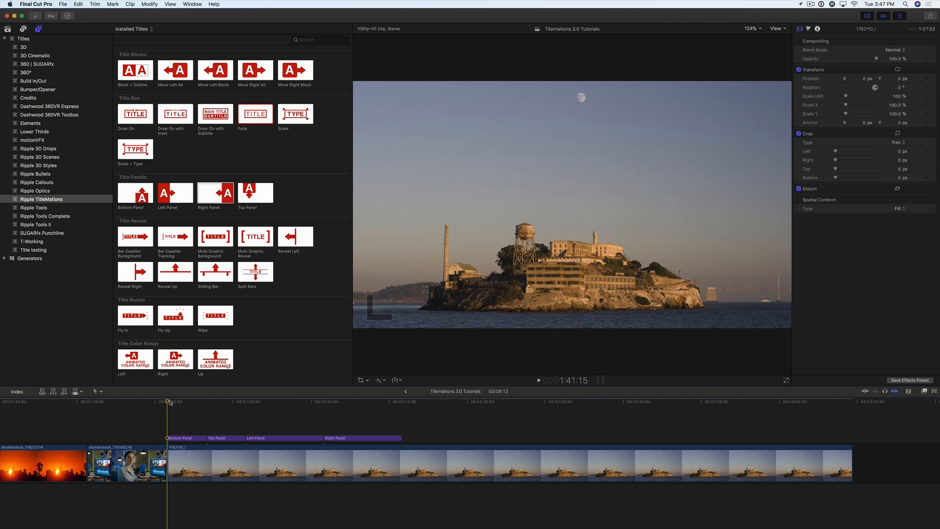
key(space)
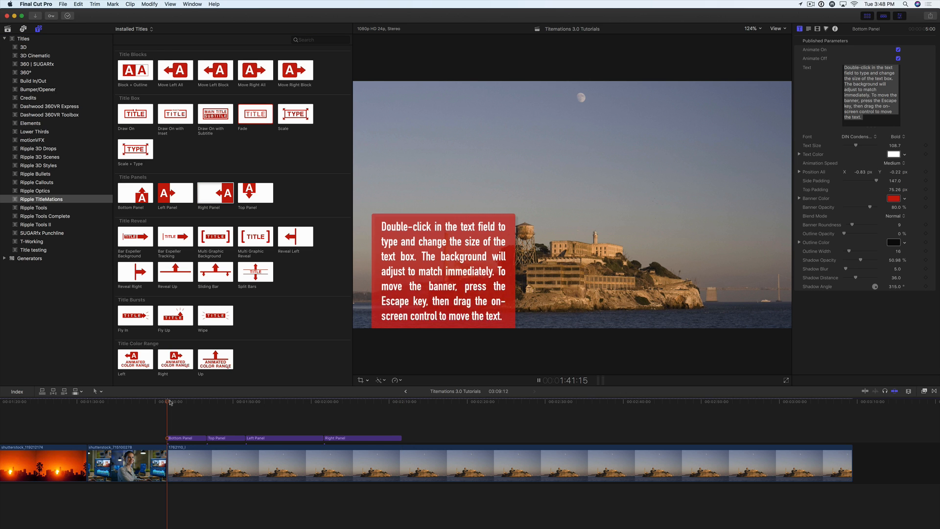
click(170, 401)
key(space)
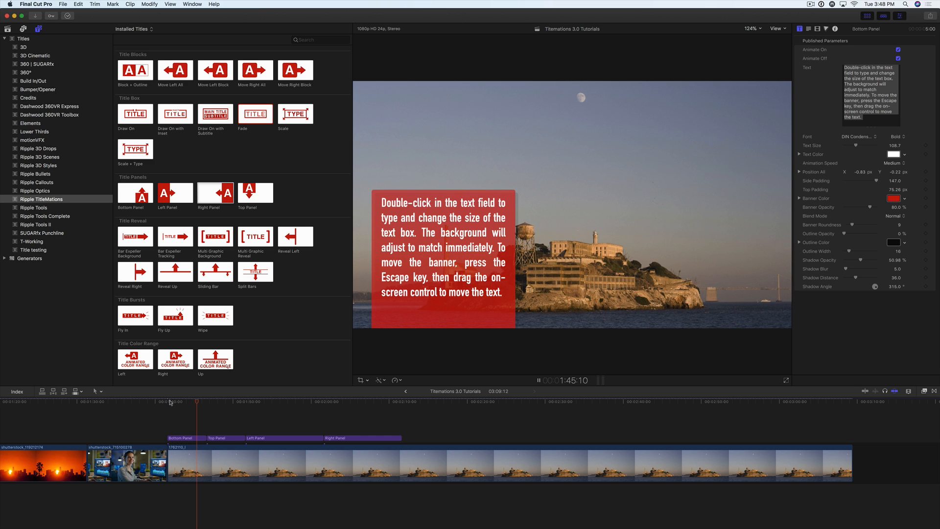
key(space)
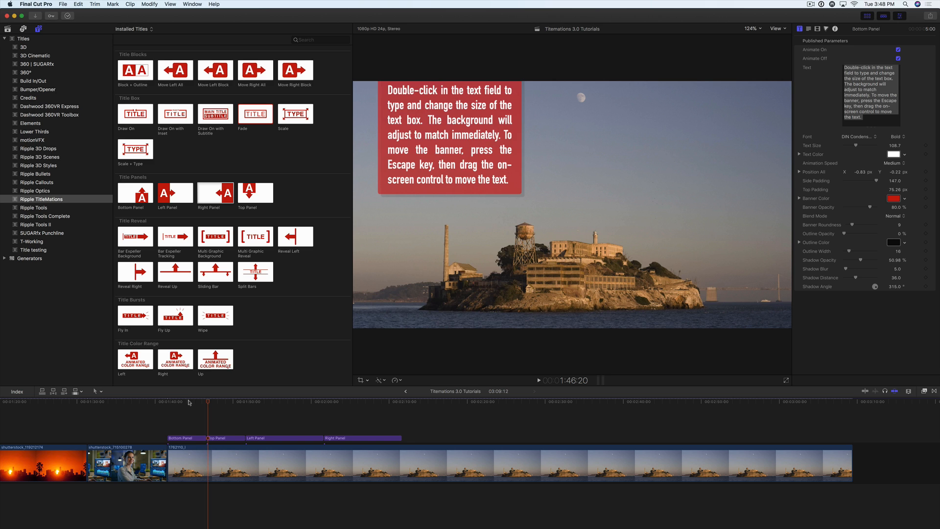
Step: Try left, right and centered alignment on the Bottom Panel text, then restore justified alignment with the last line left
click(189, 402)
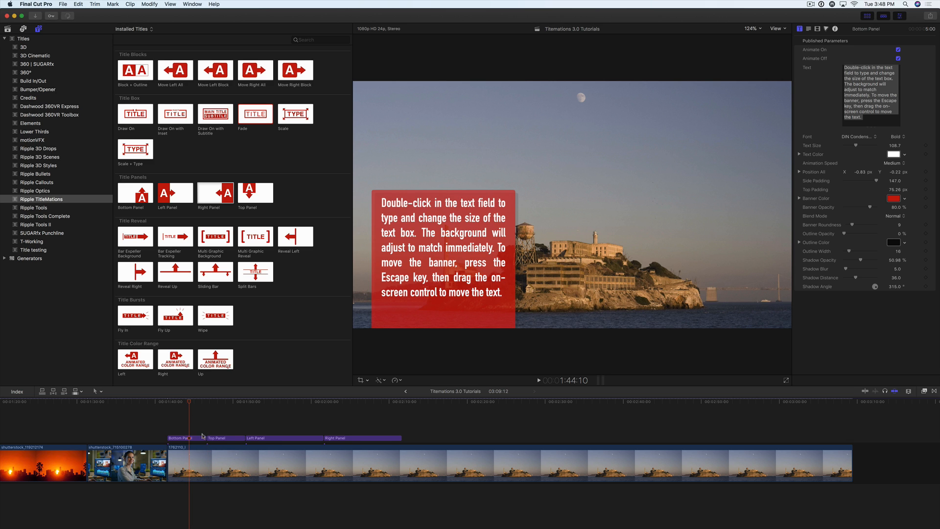
drag(204, 437, 192, 410)
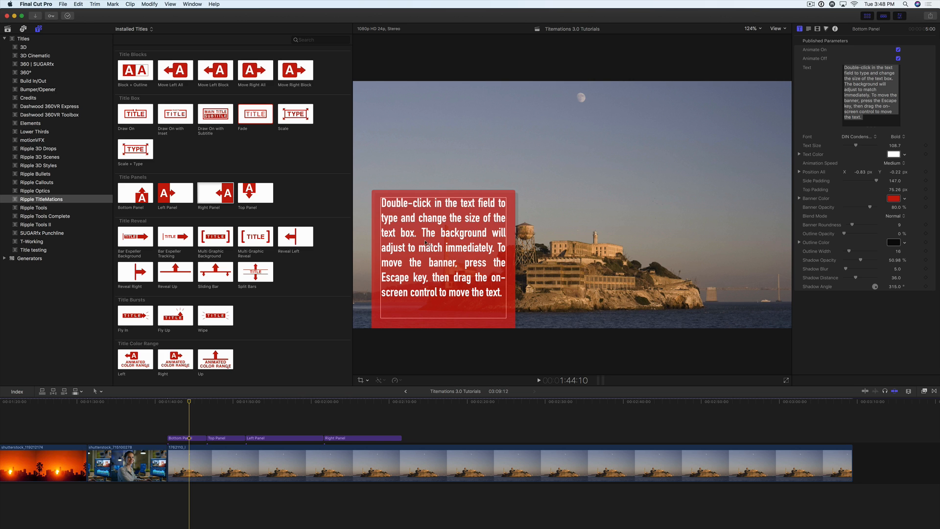
click(808, 30)
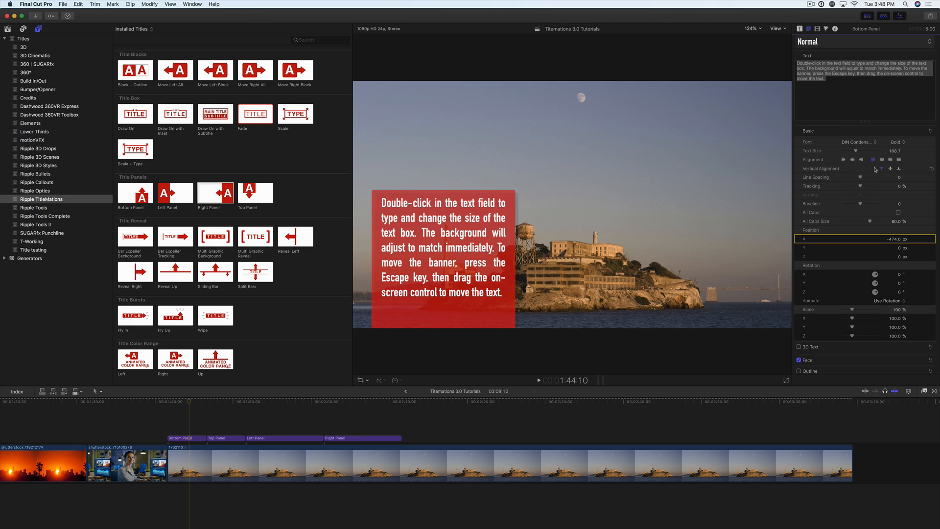
click(843, 161)
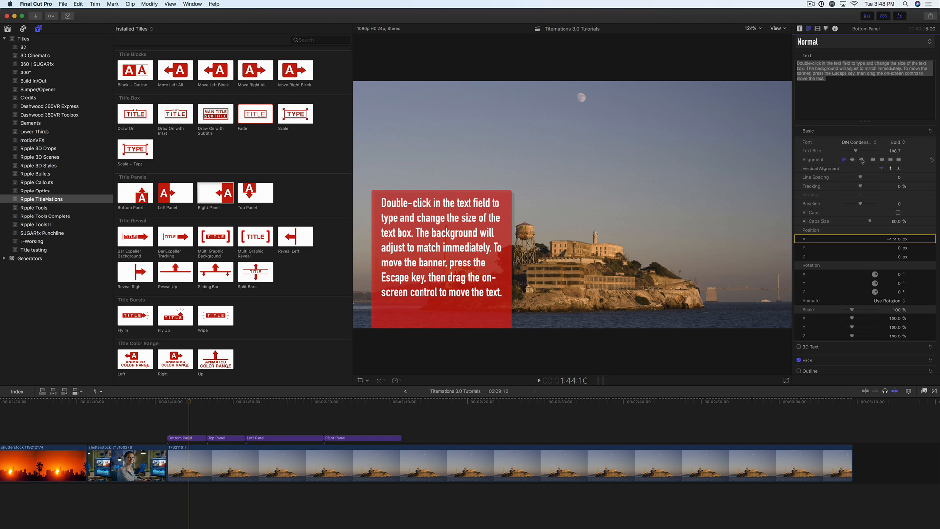
click(862, 160)
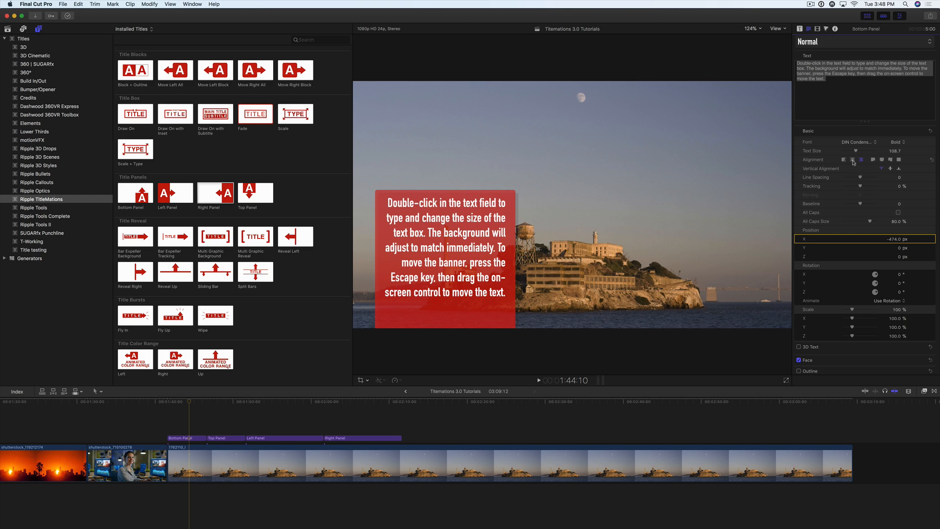
click(853, 161)
click(874, 161)
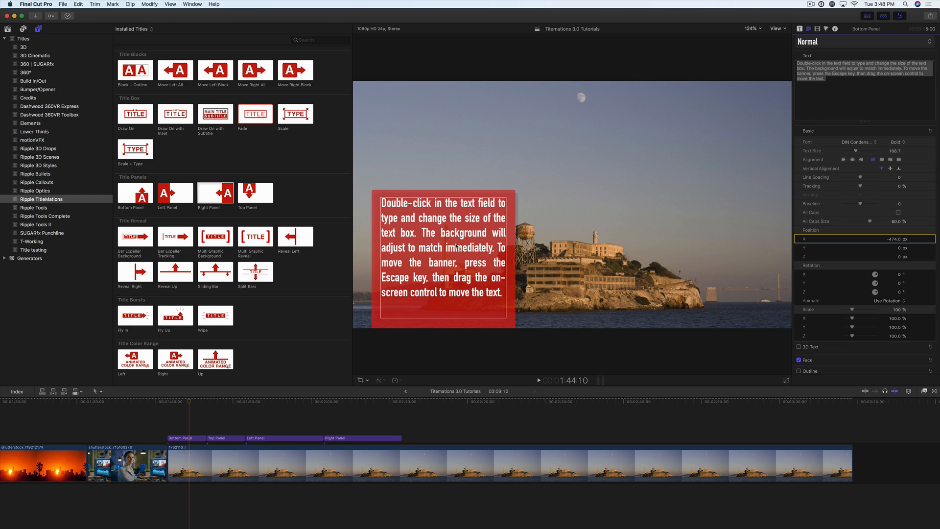
click(800, 29)
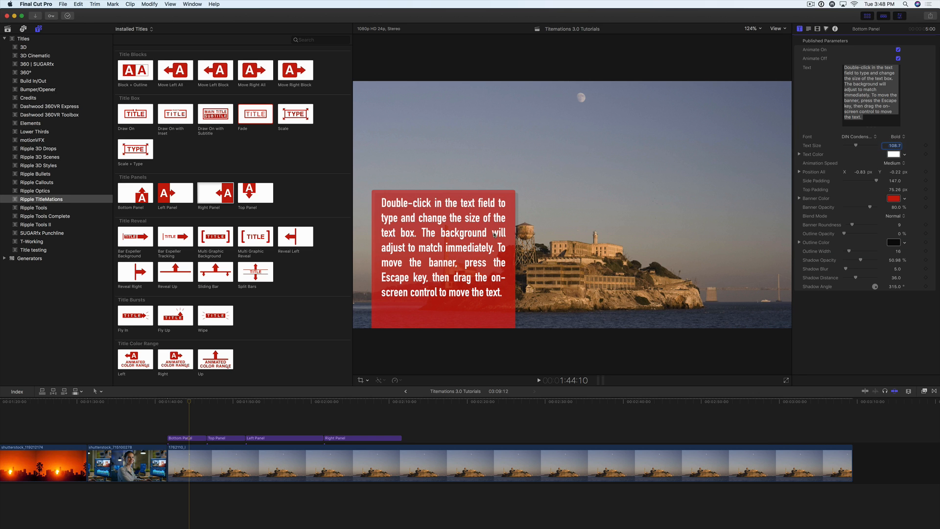
Step: Widen the Bottom Panel text box toward the frame's right side and lower its top edge to fit three lines
click(453, 248)
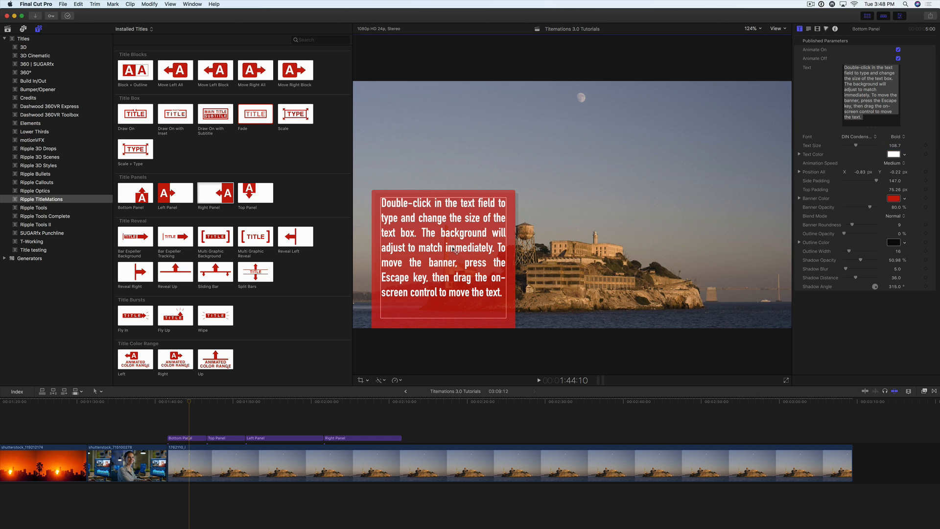
double_click(454, 251)
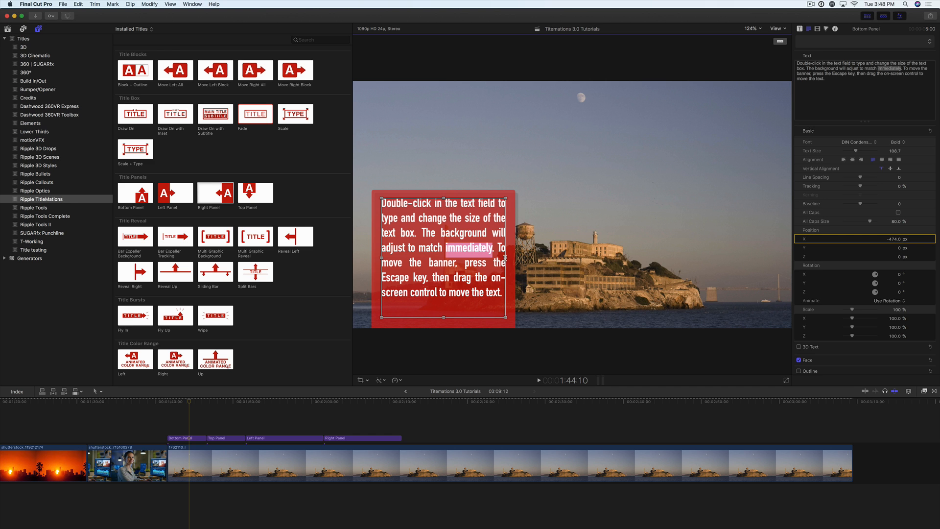
drag(506, 257, 688, 258)
drag(535, 198, 541, 277)
click(540, 296)
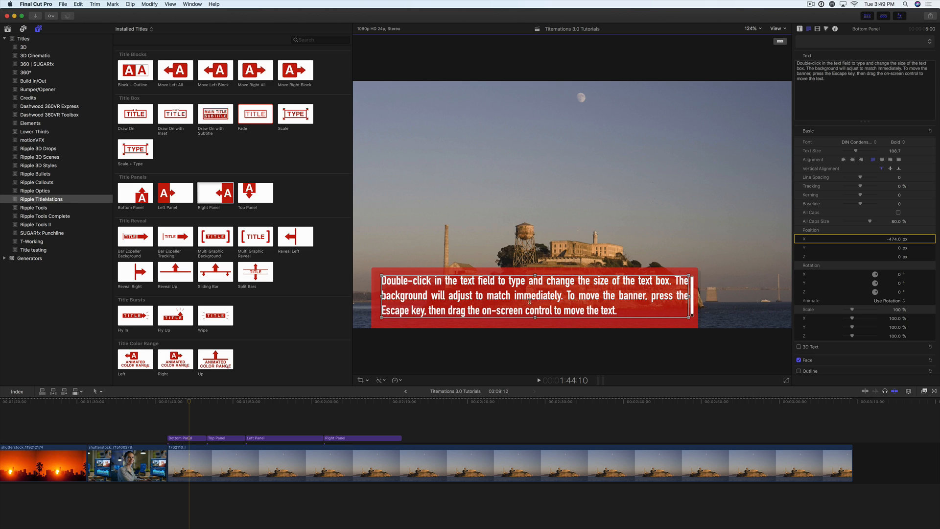
Step: Play the Bottom Panel title from its start to check the resized panel's animation
click(167, 403)
key(space)
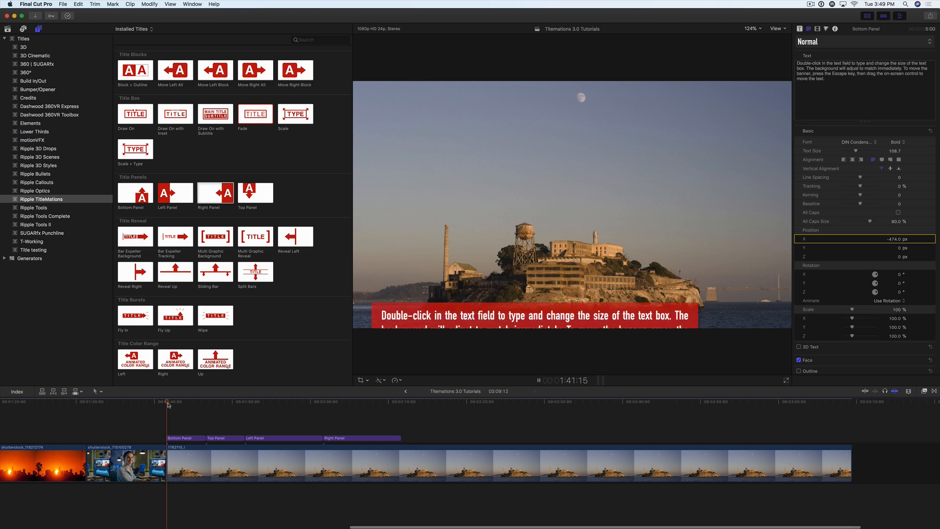
key(space)
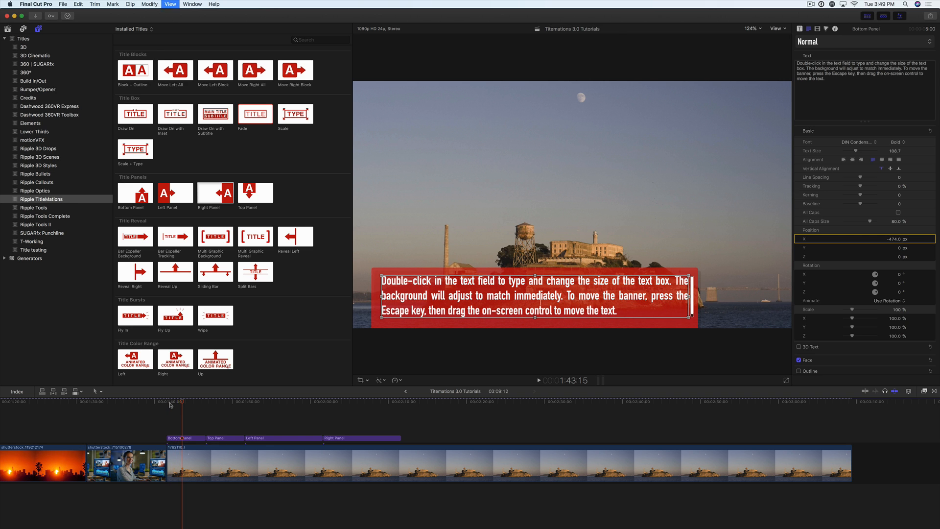
Step: Make the Bottom Panel text box taller and narrower by raising its top edge and pulling its right edge inward
drag(534, 276, 535, 181)
drag(689, 249, 564, 252)
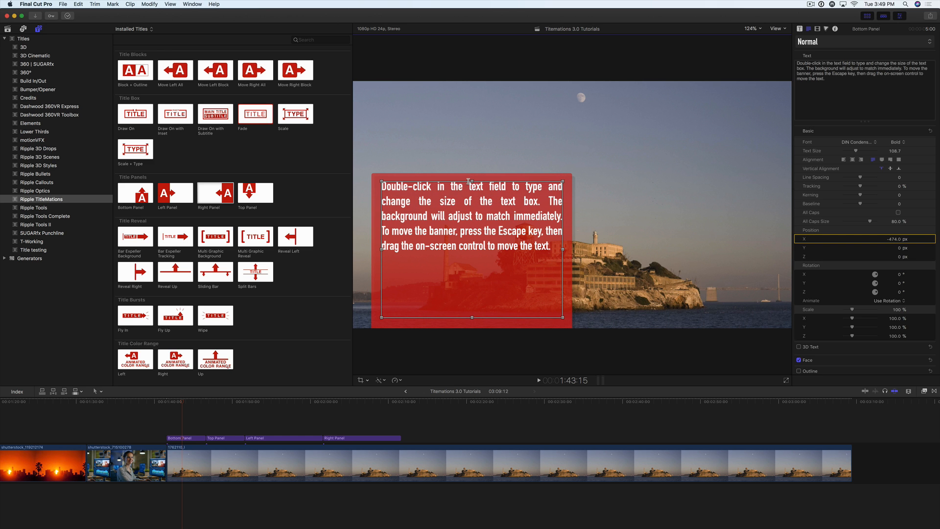
drag(473, 183, 473, 167)
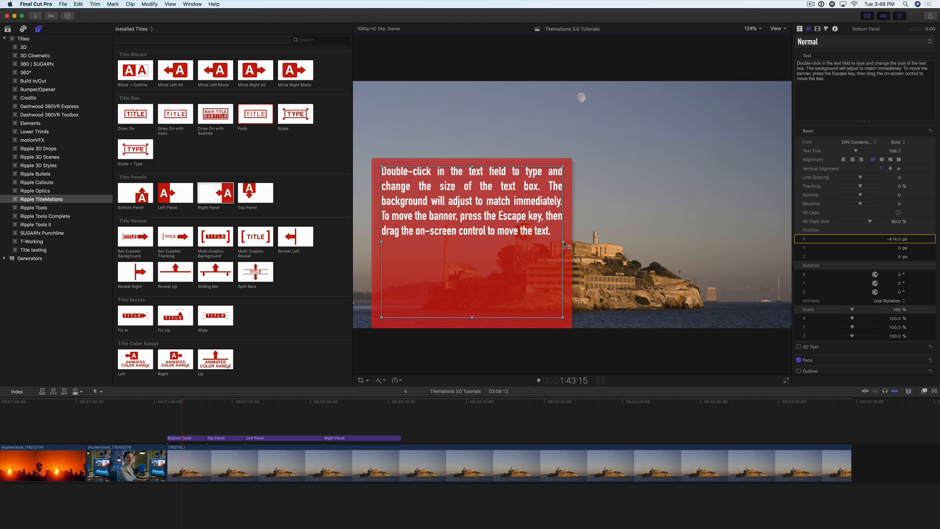
drag(563, 249, 524, 242)
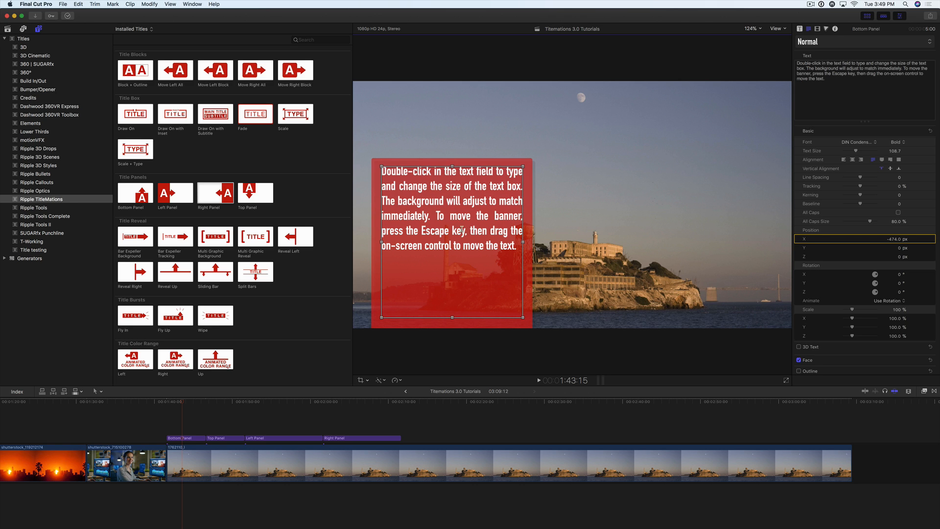
Step: Set the Bottom Panel text font to Futura and the text size to 68.1
click(800, 29)
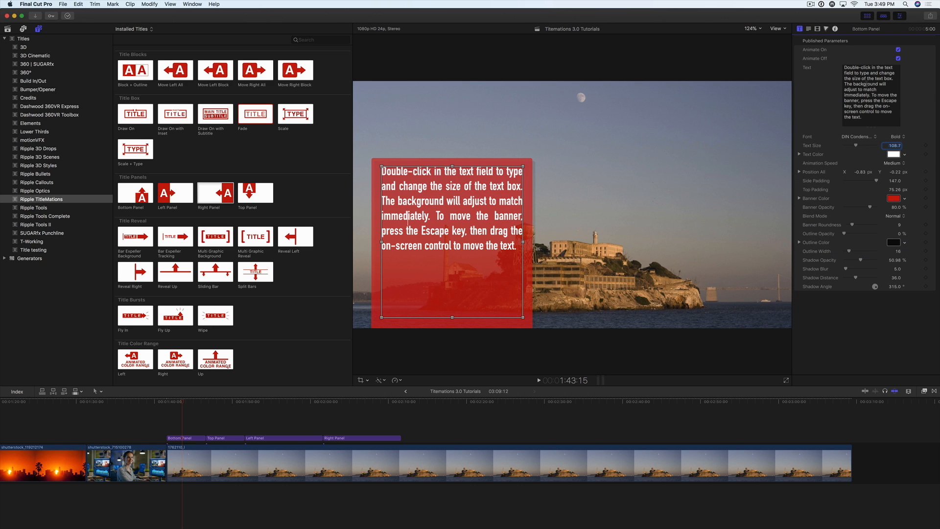
drag(869, 95, 861, 78)
click(860, 79)
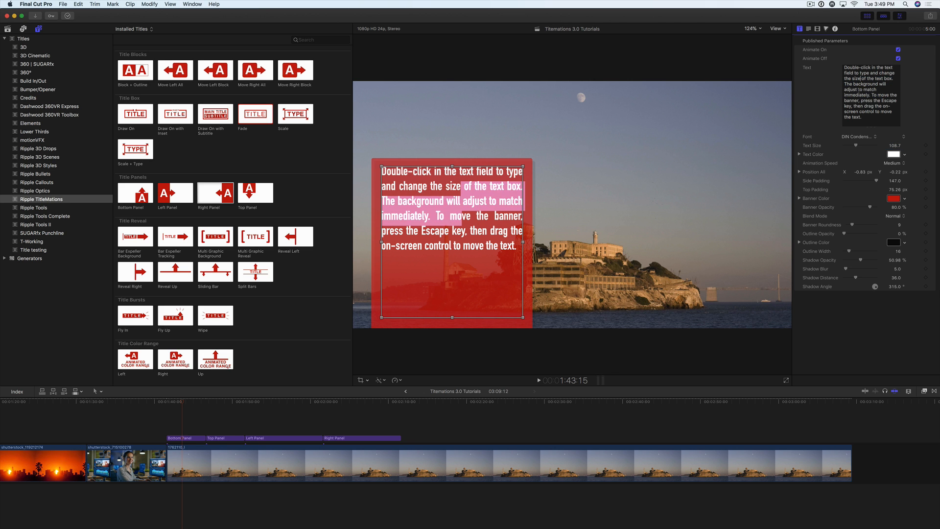
click(862, 137)
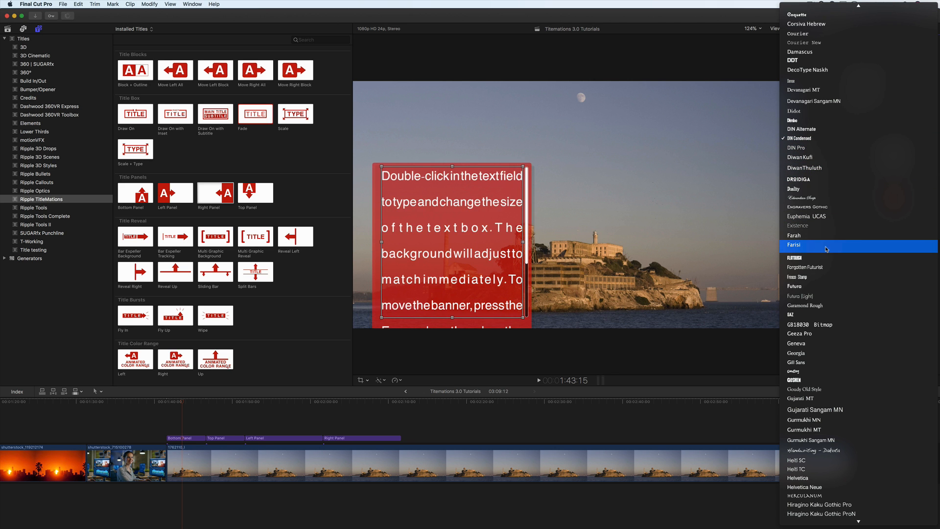
click(823, 287)
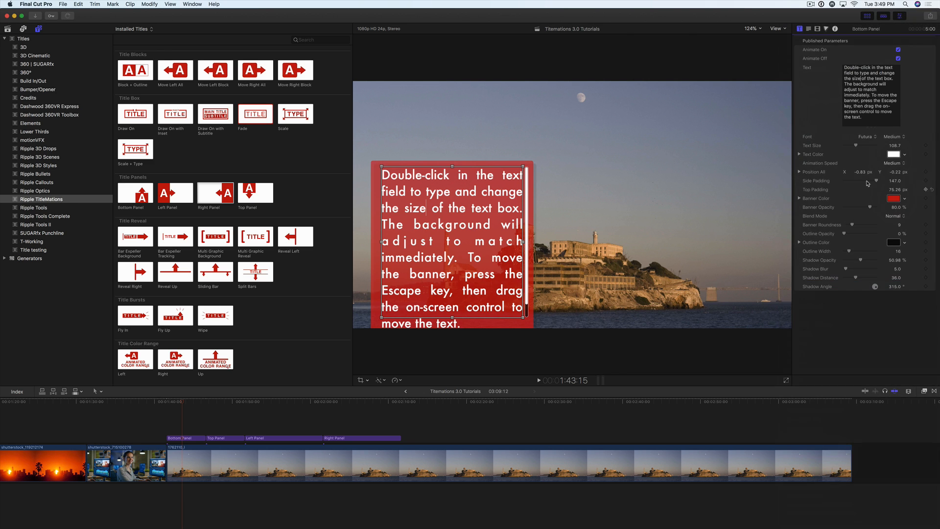
drag(895, 146, 894, 146)
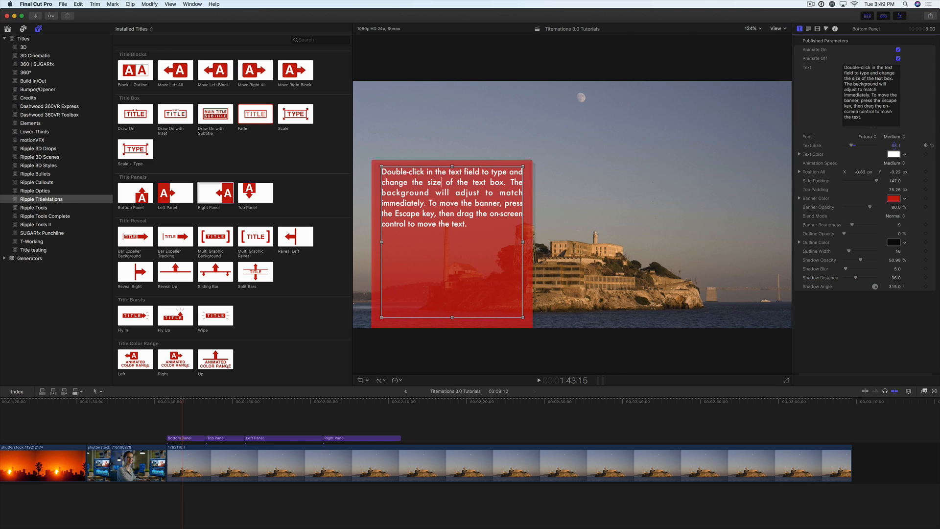
Step: Shrink the Bottom Panel text box from its top and right edges, and move the panel to the frame's right side at about X 1953, Y 142 px
drag(453, 168, 452, 203)
drag(524, 262, 495, 260)
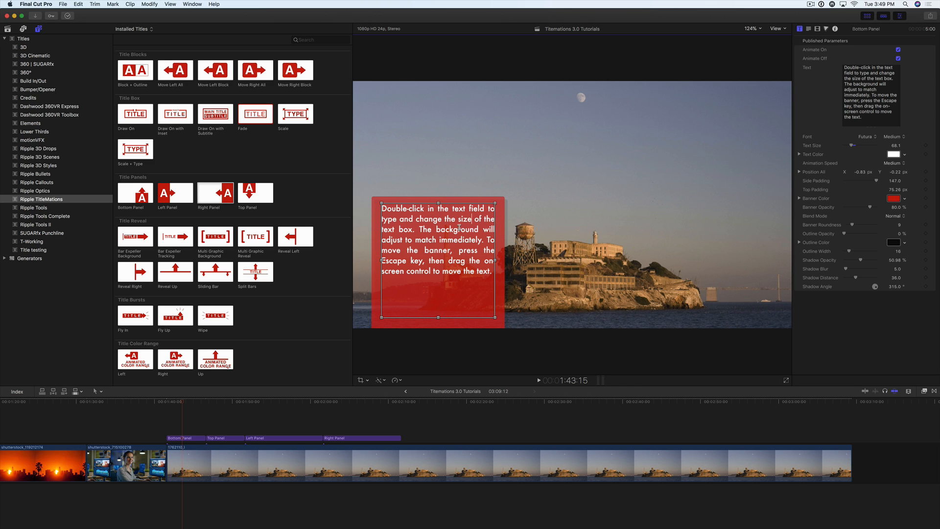
key(Escape)
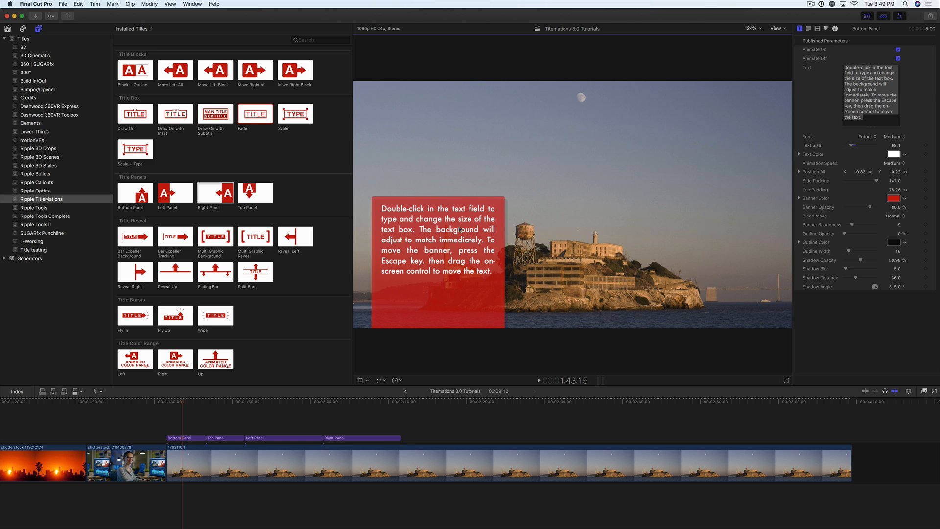
drag(460, 227, 725, 210)
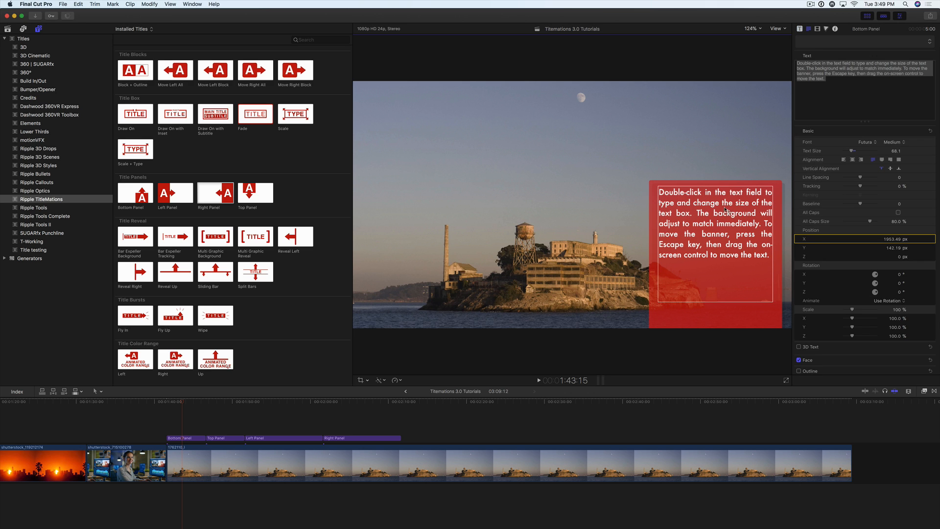
Step: Set the Bottom Panel title's animation speed to Slow and its side padding to 74
click(801, 28)
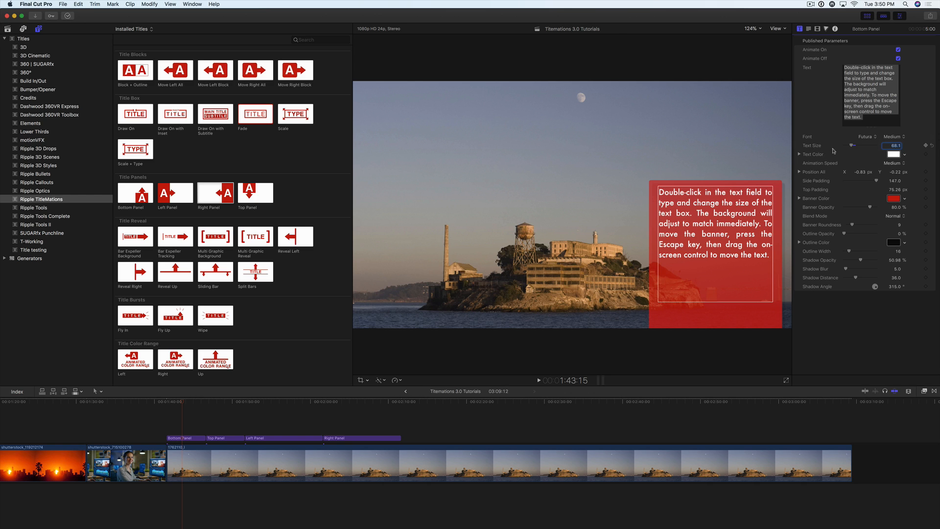
click(890, 165)
click(891, 157)
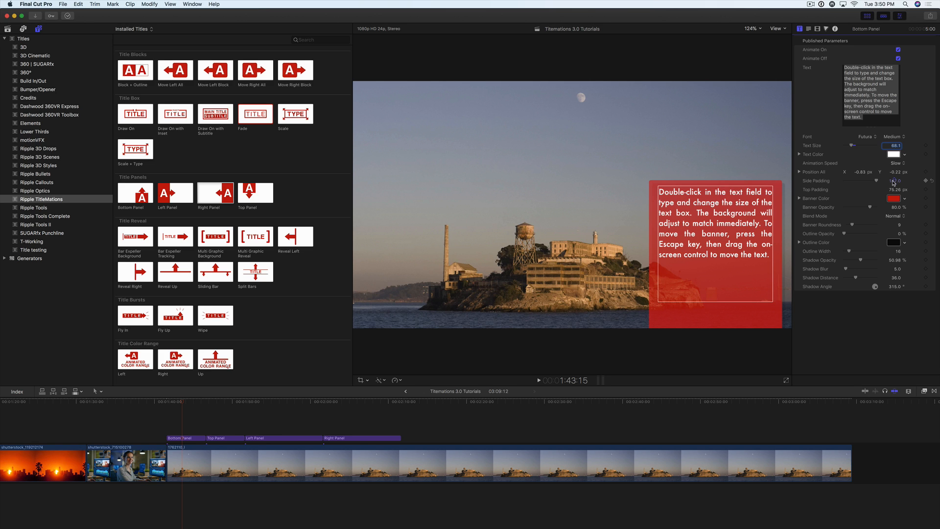
mouse_move(893, 183)
mouse_down()
mouse_move(904, 183)
mouse_move(886, 183)
mouse_up()
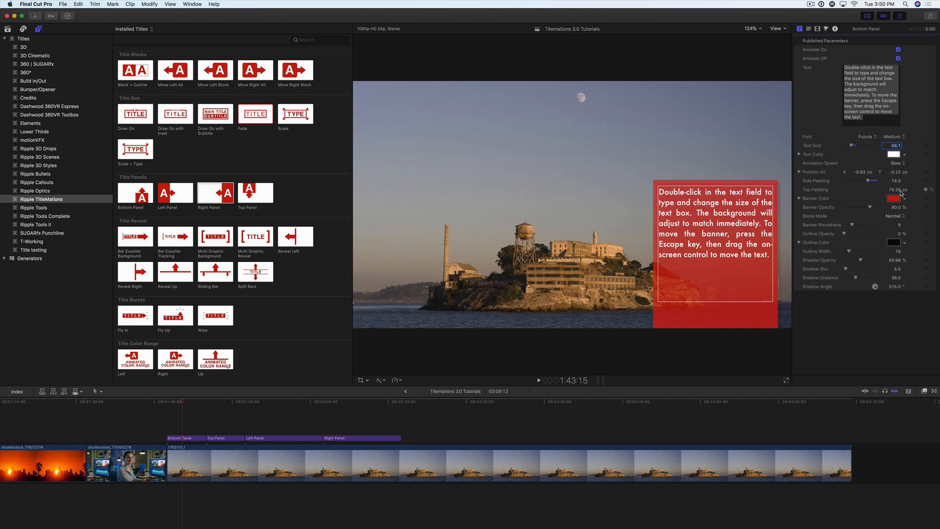
Step: Set the Bottom Panel's top padding to 76.26 px, banner opacity to 100% and blend mode to Overlay
drag(894, 190, 883, 208)
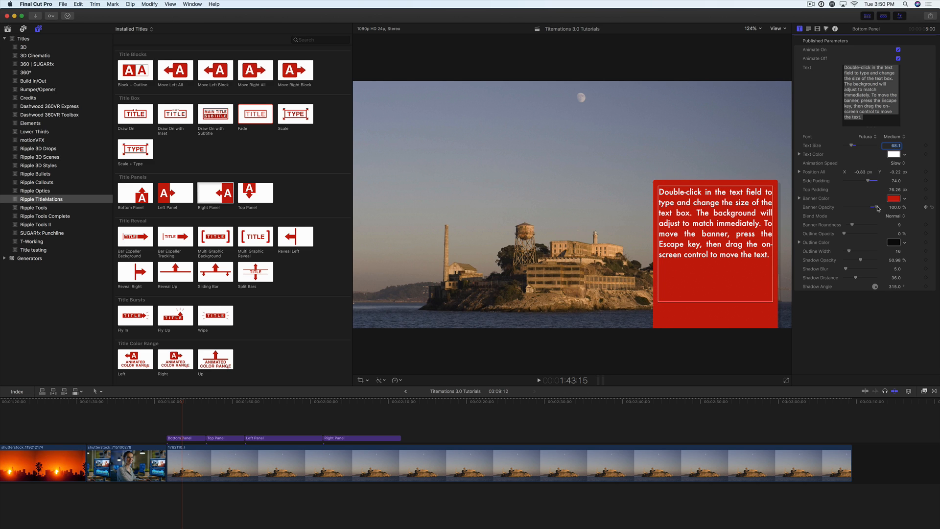
click(895, 217)
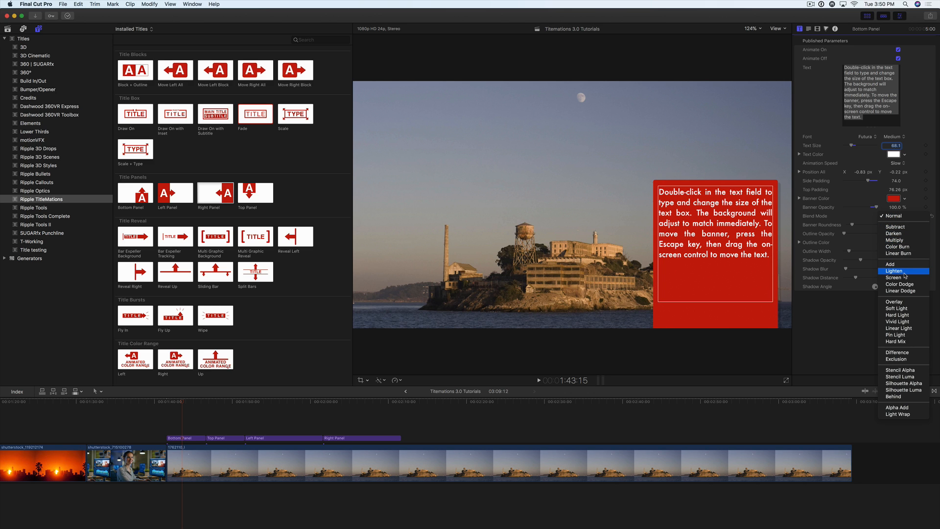
click(894, 301)
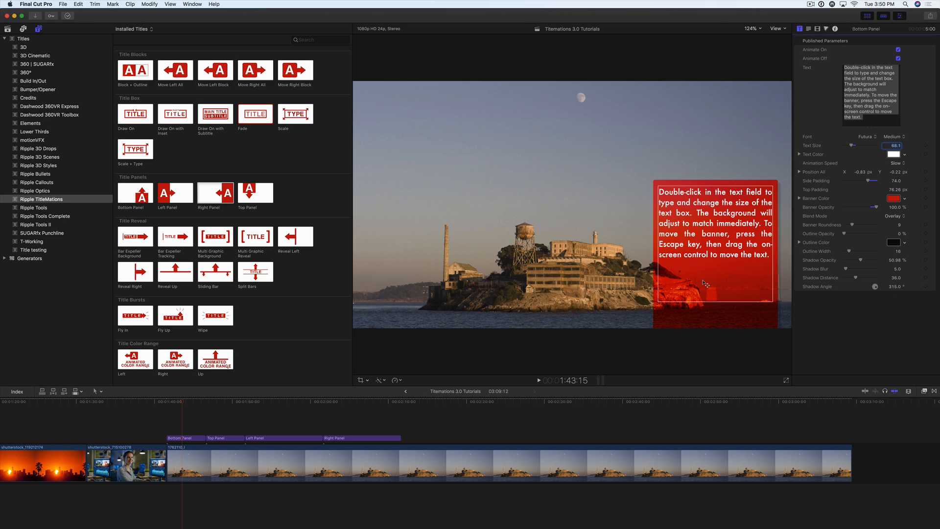
Step: Set the Bottom Panel's banner roundness to 0, its outline opacity to 100% and its outline color to orange
drag(852, 225, 830, 225)
drag(846, 235, 891, 235)
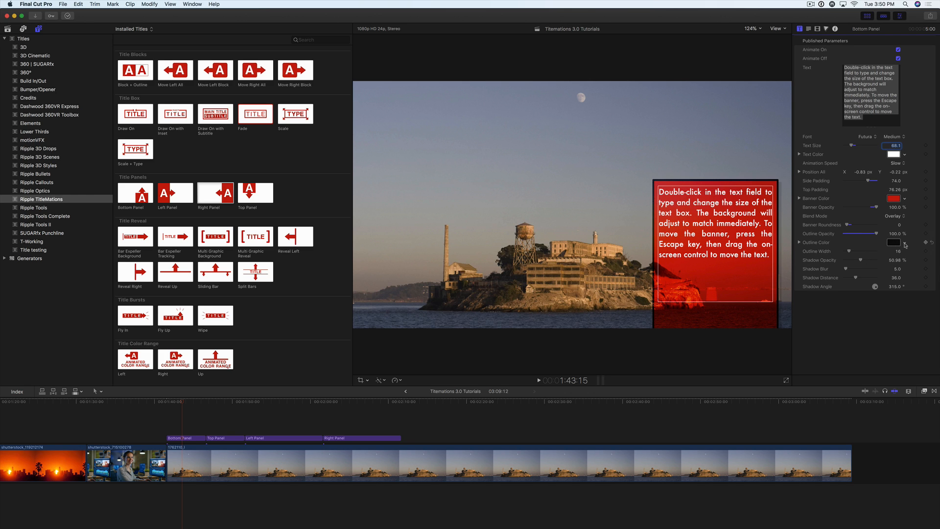
click(905, 245)
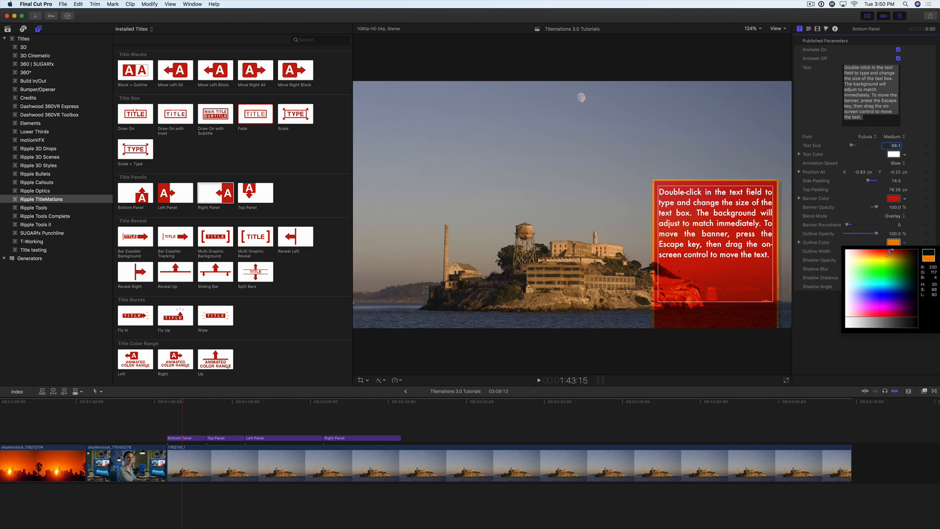
click(887, 255)
Step: Set the Bottom Panel's outline width to 5 and shadow opacity to 0%, and nudge the panel slightly up and left in the frame
drag(875, 234, 829, 234)
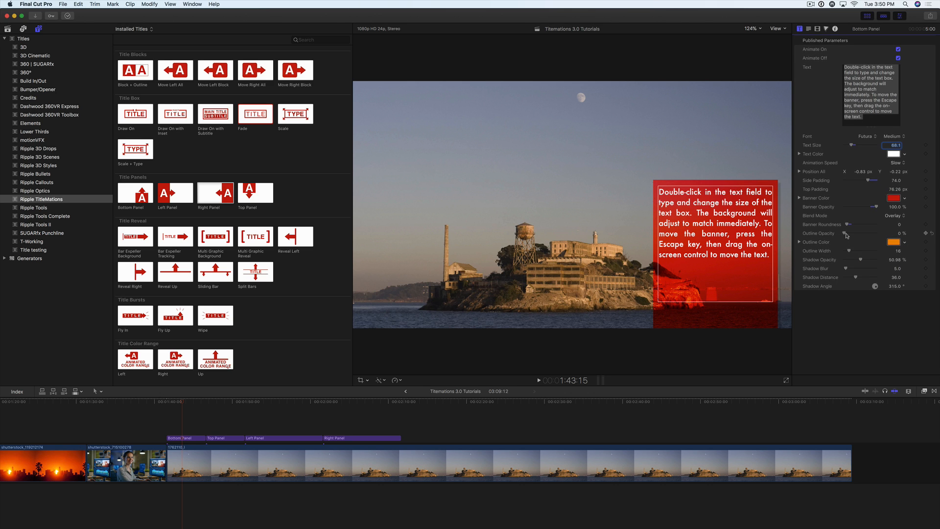
mouse_move(844, 235)
mouse_down()
mouse_move(883, 234)
mouse_move(846, 252)
mouse_up()
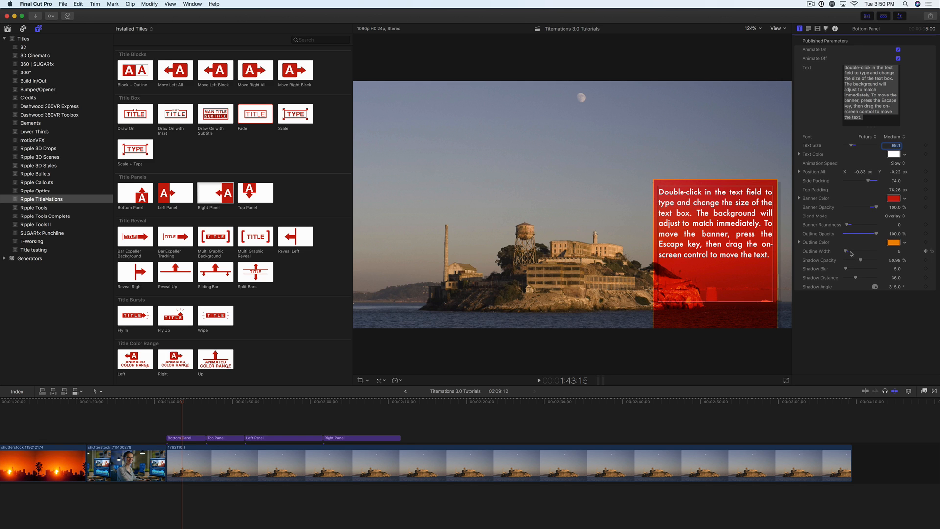
drag(860, 261, 834, 262)
mouse_move(720, 226)
mouse_down()
mouse_move(646, 231)
mouse_move(622, 218)
mouse_move(728, 217)
mouse_move(714, 221)
mouse_up()
Step: Play back the Bottom Panel title from its start to check its animation
click(167, 402)
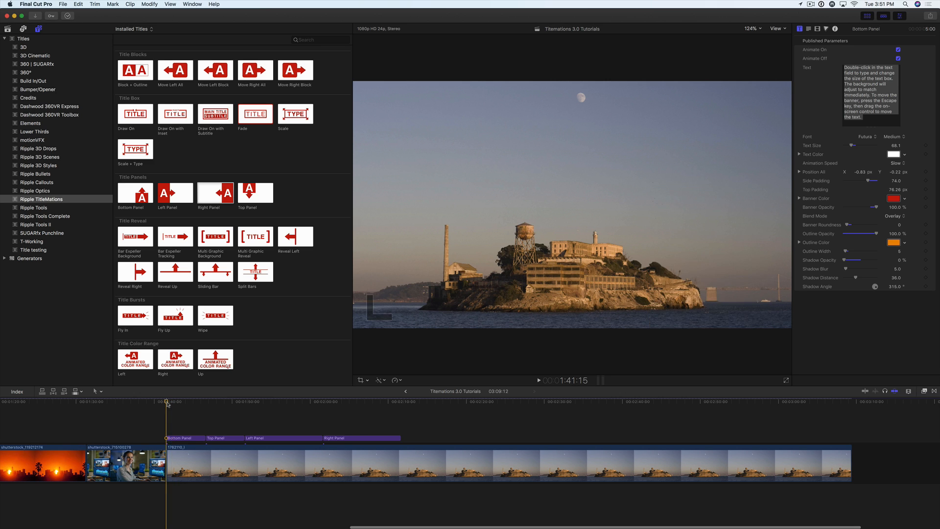
key(space)
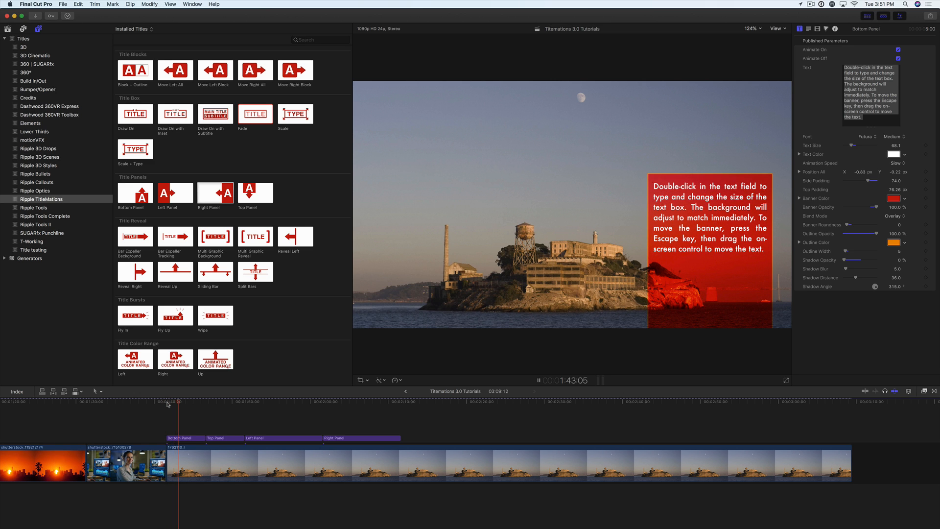
key(space)
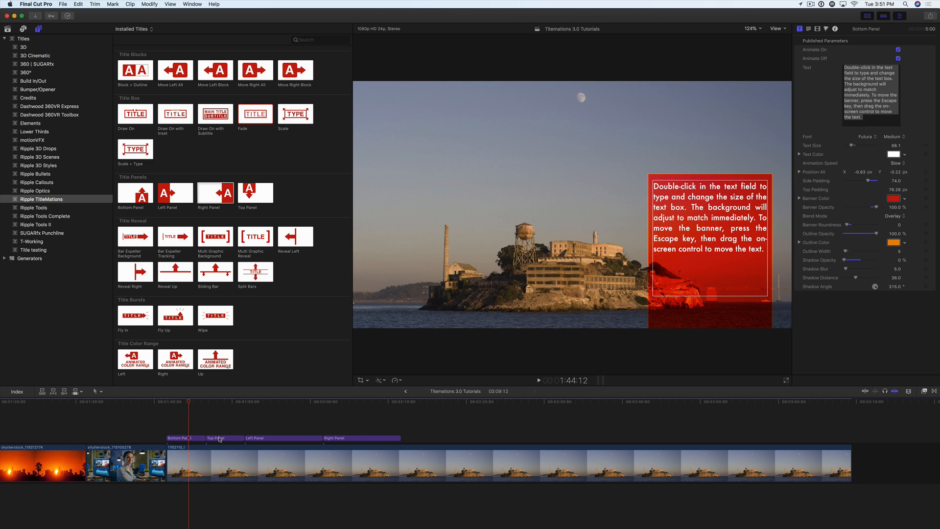
Step: Move the Top Panel title earlier so it overlaps the end of the Bottom Panel, and play back the overlap
drag(218, 439, 202, 430)
key(space)
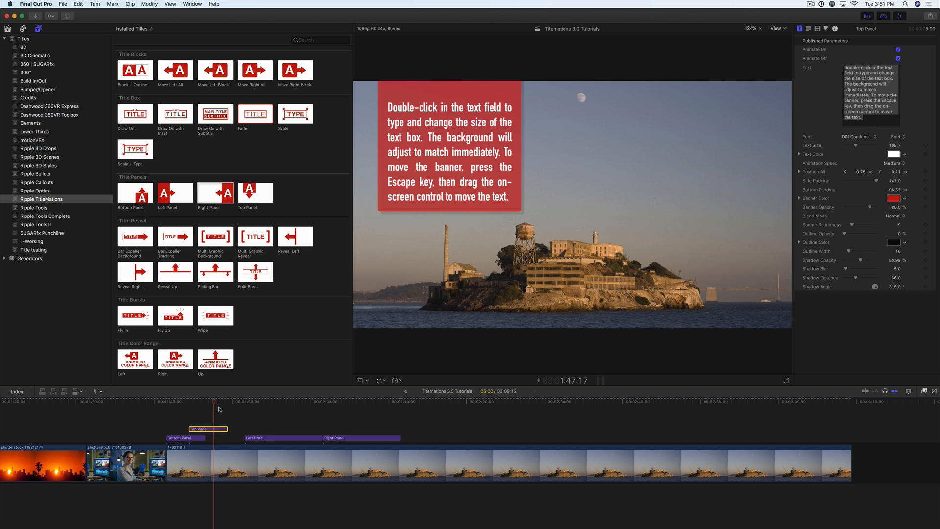
key(space)
Step: Play back the Left Panel title from its start and stop while the panel is fully open
drag(217, 406, 236, 406)
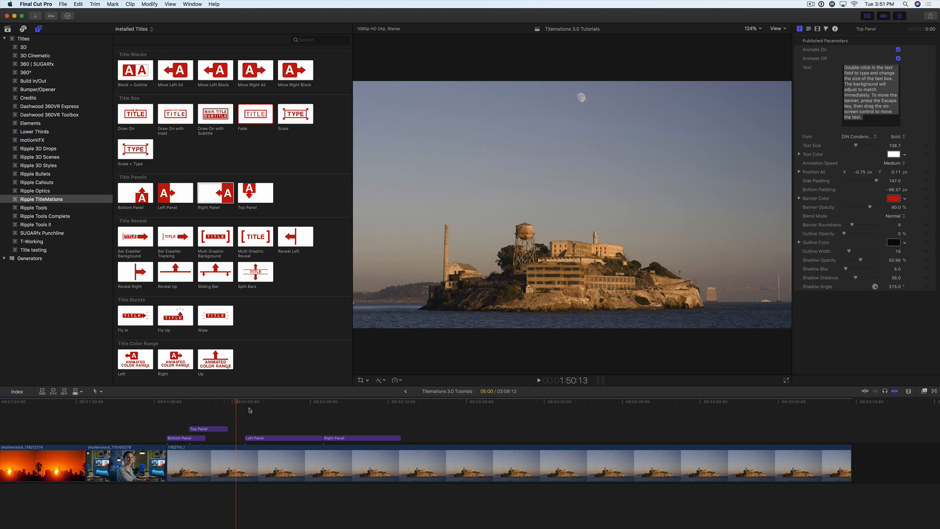
click(244, 407)
key(space)
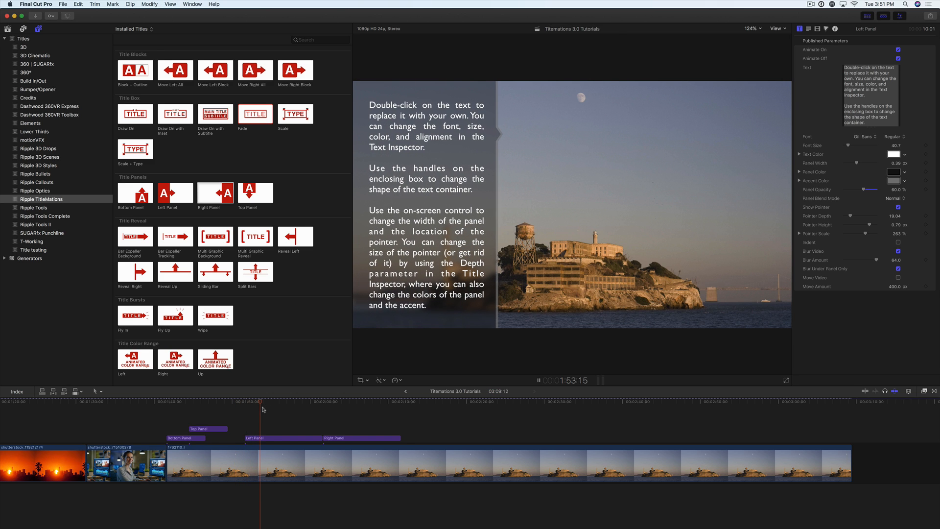
key(space)
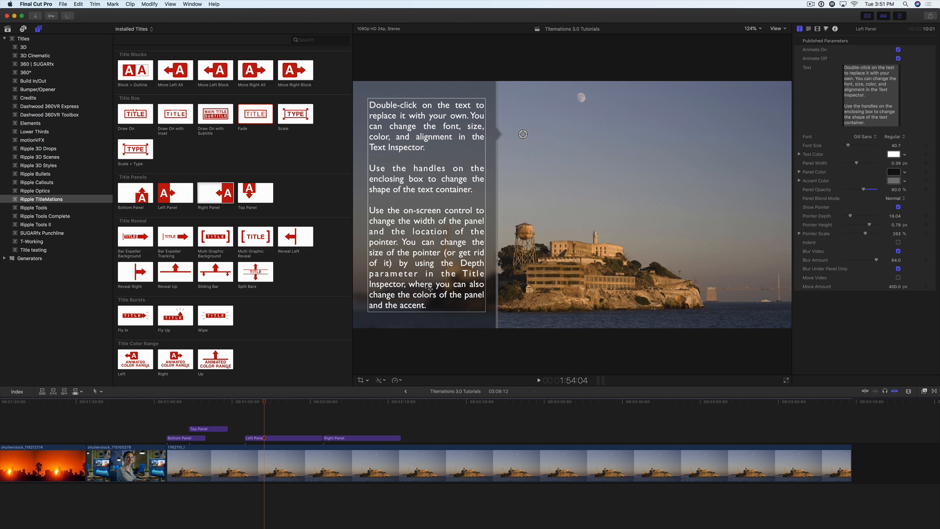
Step: Set the Left Panel's width to about 0.41 and pointer height to about 0.4, and widen its text box on both sides
drag(523, 134, 531, 230)
double_click(421, 180)
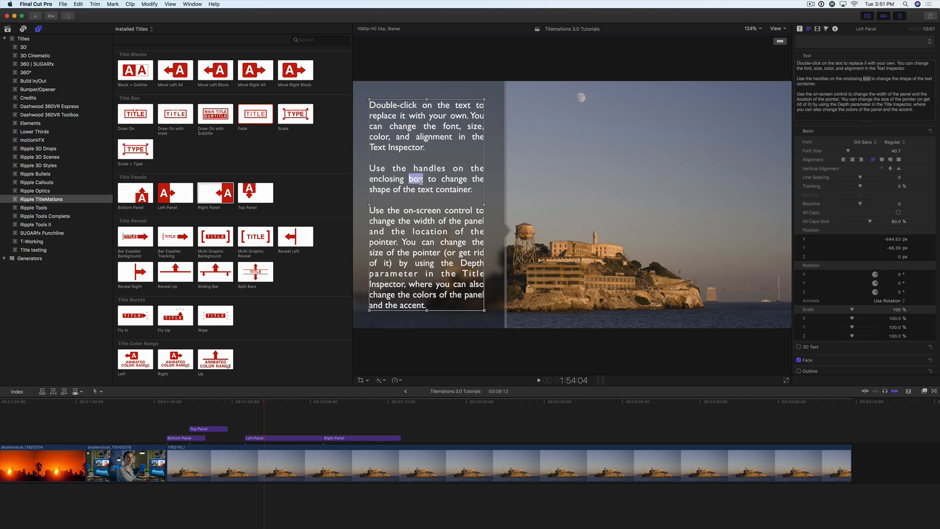
click(421, 181)
mouse_move(483, 205)
mouse_down()
mouse_move(509, 205)
mouse_move(494, 205)
mouse_up()
drag(369, 206, 360, 206)
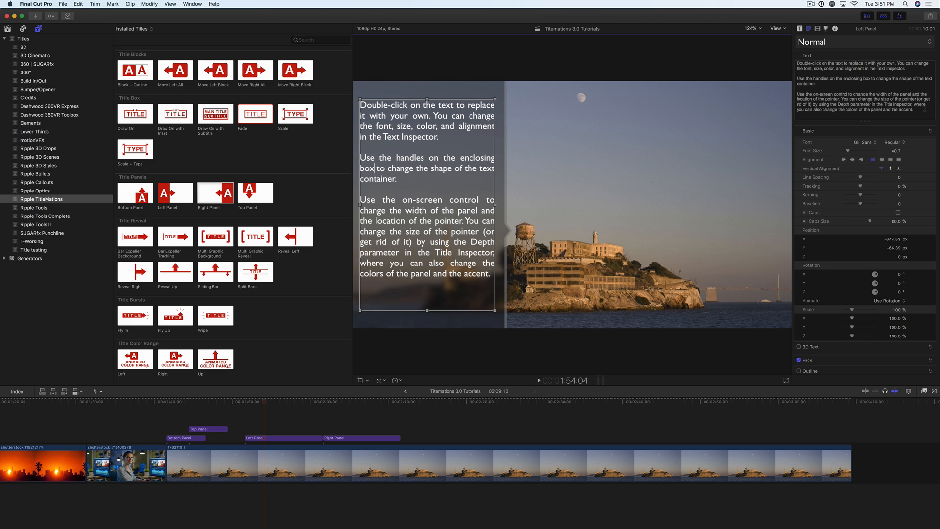
Step: Delete the Left Panel's last paragraph, lower the text box's top edge and set the font size to 41.7
drag(917, 112, 795, 95)
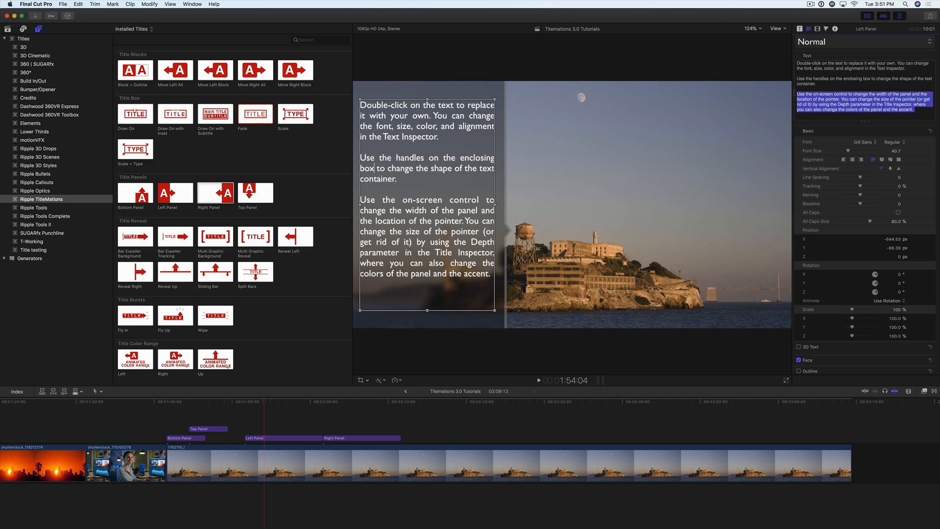
key(BackSpace)
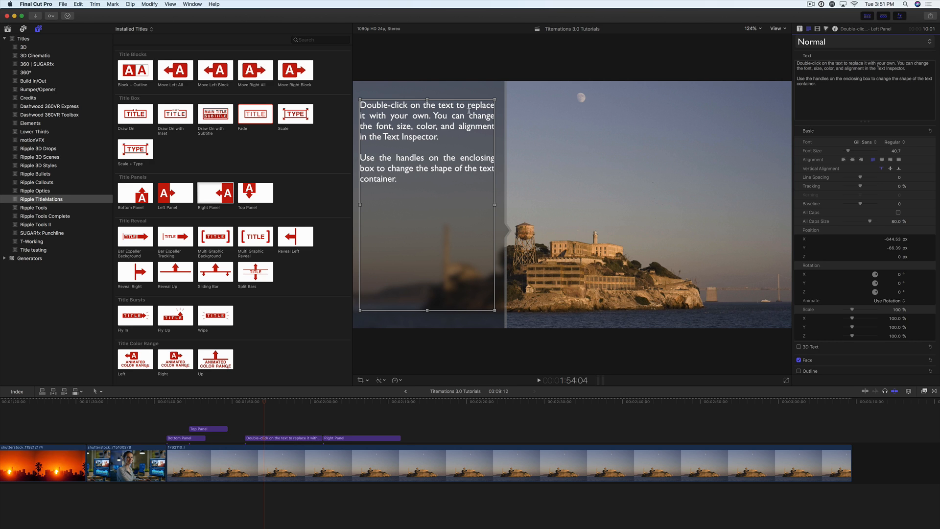
drag(428, 103, 428, 161)
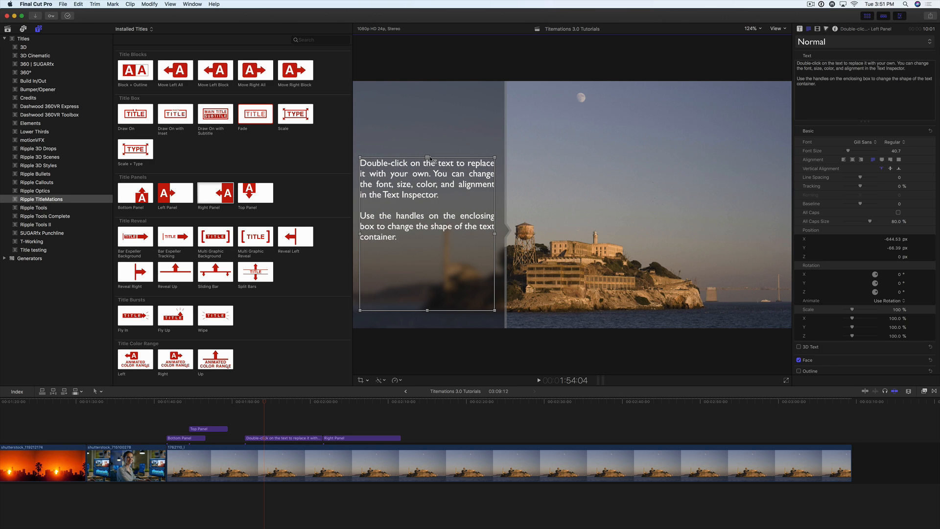
drag(896, 152, 896, 151)
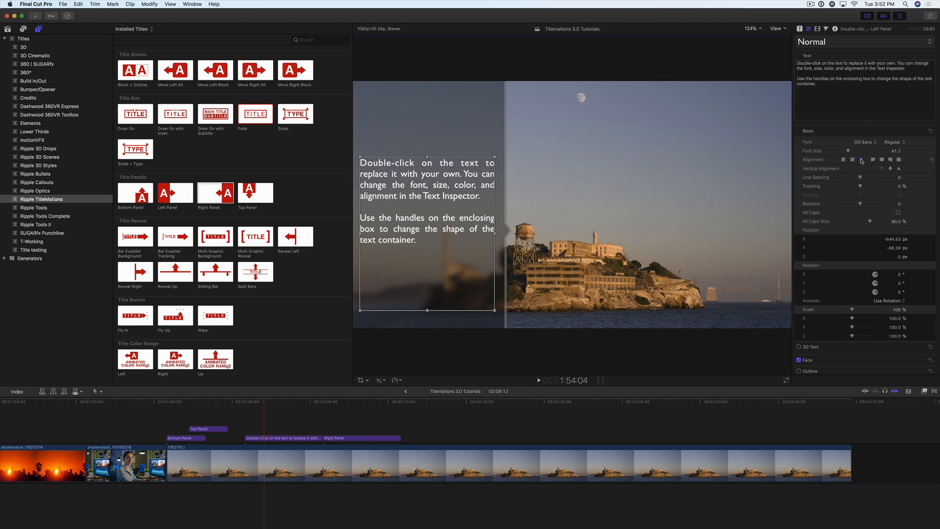
Step: Try right alignment and centered justification on all of the Left Panel text, and restore the left justification
click(807, 100)
key(super+a)
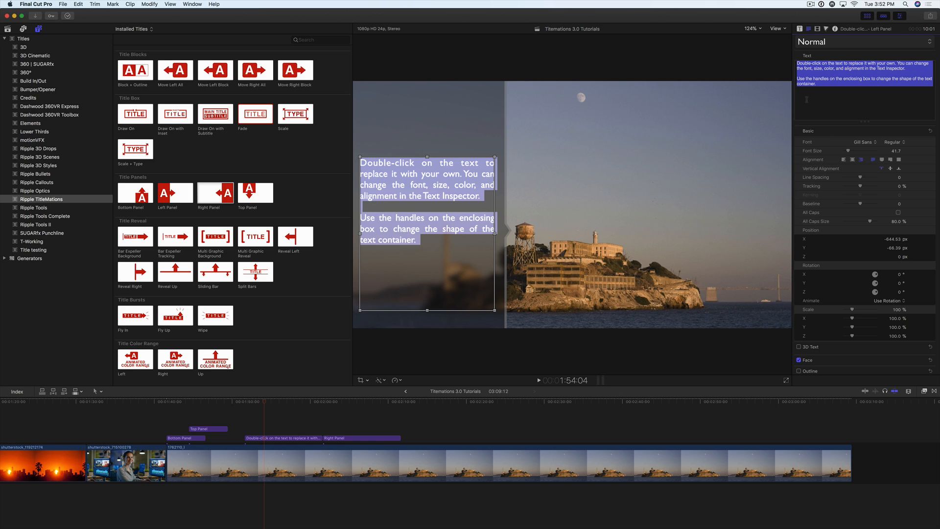
click(861, 160)
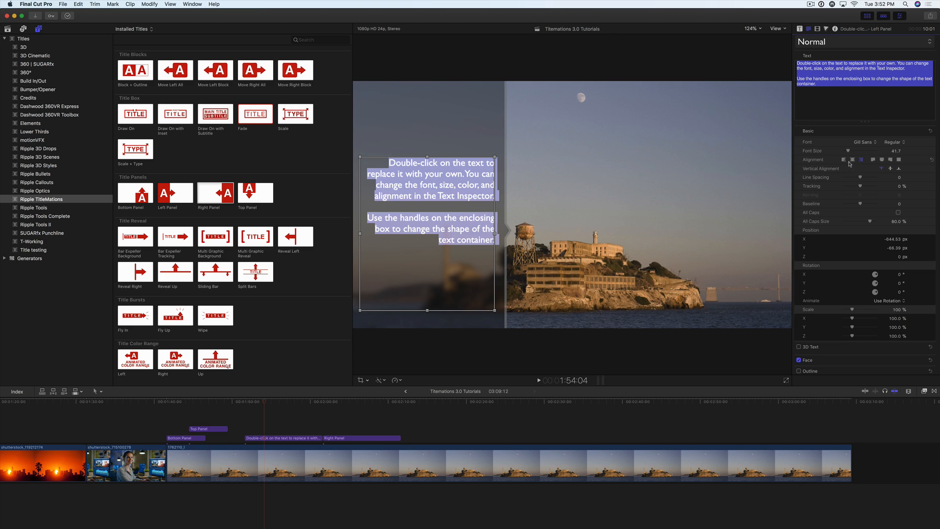
click(883, 161)
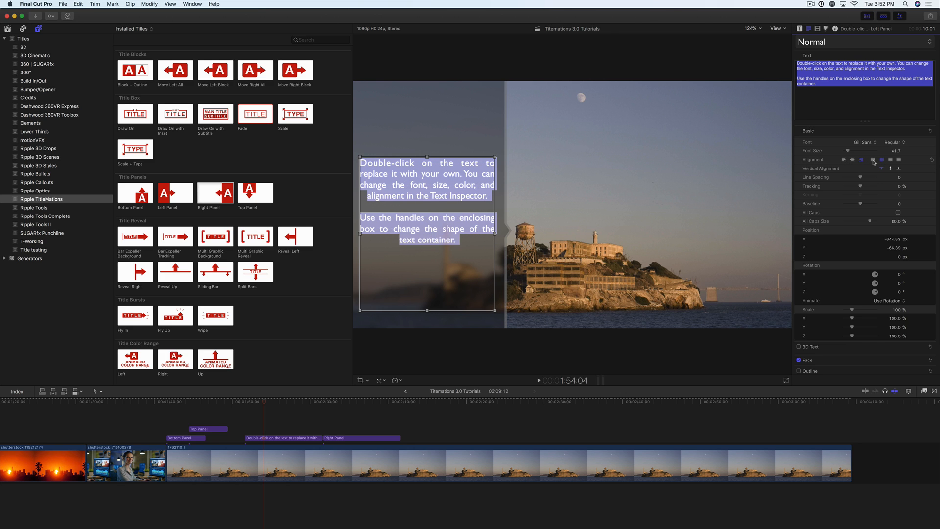
click(873, 160)
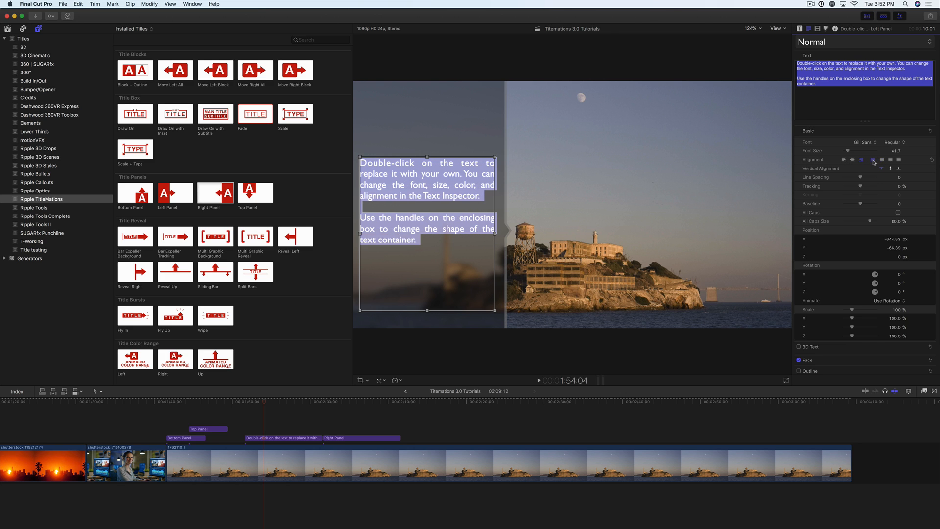
click(442, 229)
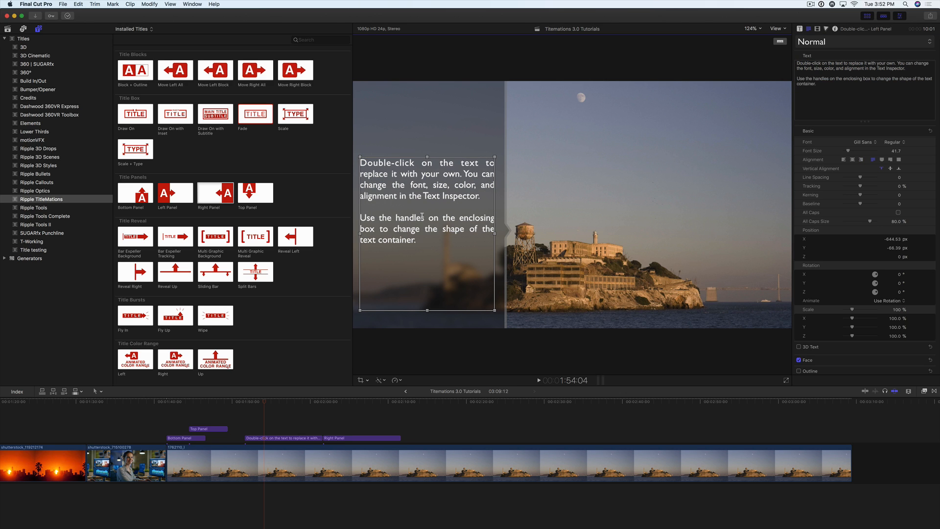
Step: Nudge the Left Panel's edge slightly inward with its on-screen control
click(800, 30)
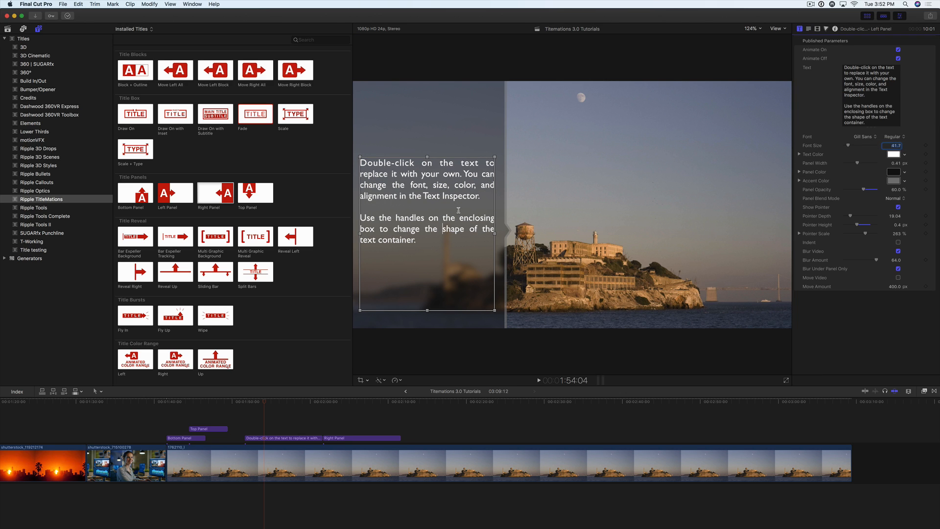
click(531, 230)
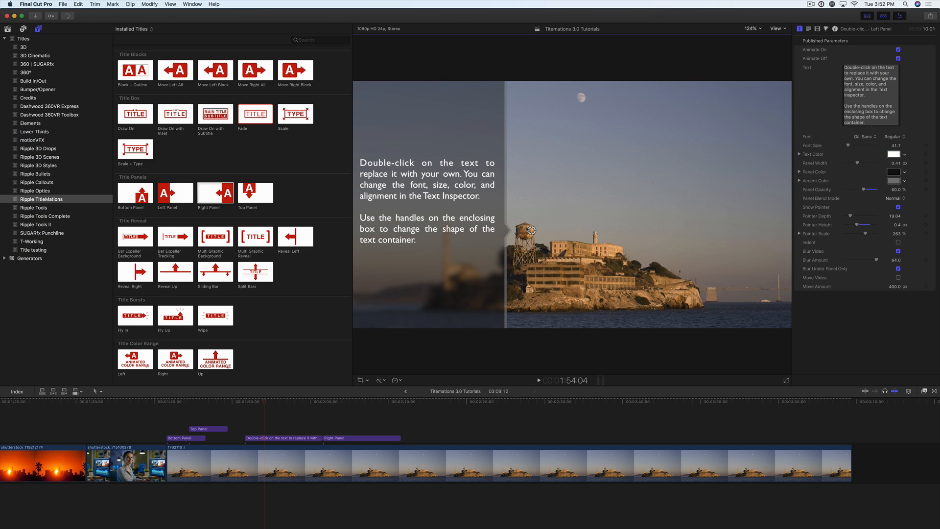
mouse_move(531, 230)
mouse_down()
mouse_move(521, 221)
mouse_move(554, 229)
mouse_move(531, 231)
mouse_up()
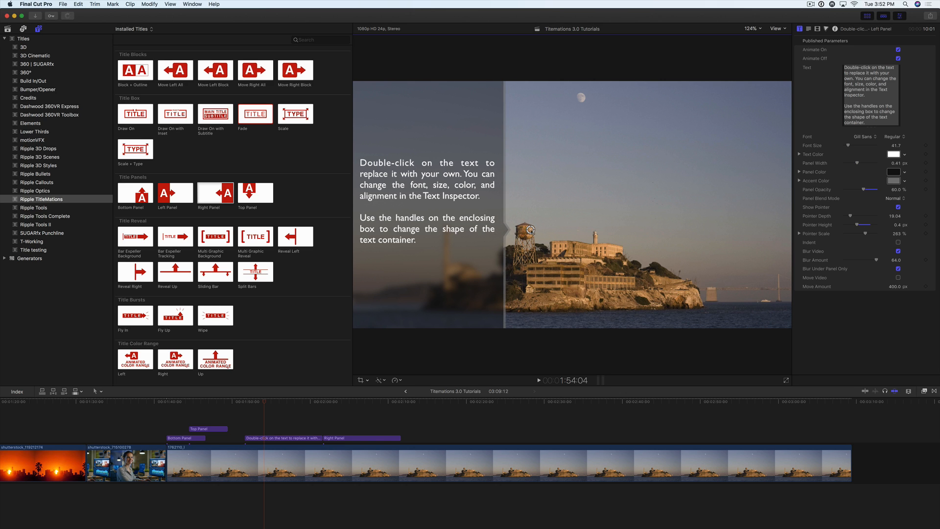
Step: Set the Left Panel's pointer depth to 30 and turn off its pointer
click(898, 207)
click(898, 207)
mouse_move(893, 217)
mouse_down()
mouse_move(893, 166)
mouse_move(893, 208)
mouse_up()
click(898, 207)
Step: Set the Left Panel's opacity to 74.16% and its panel color to dark navy blue
drag(864, 190, 908, 220)
click(904, 173)
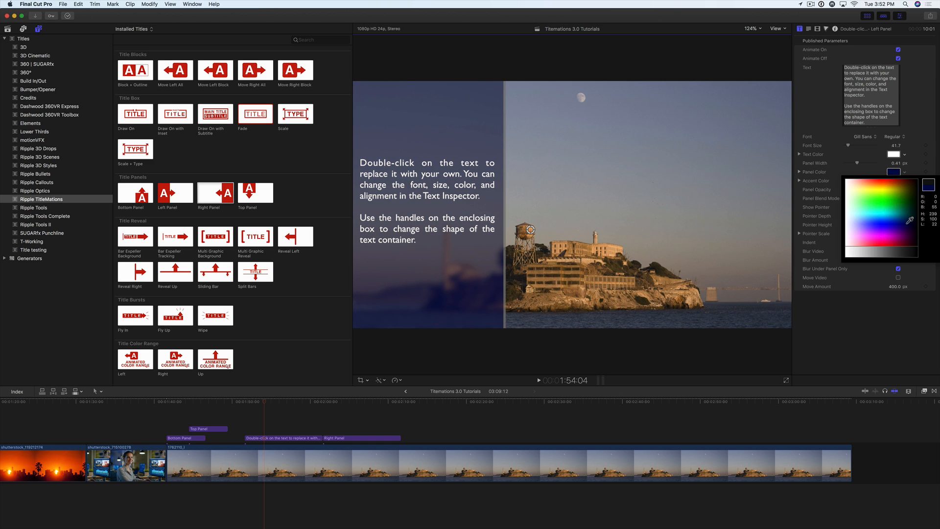
click(645, 215)
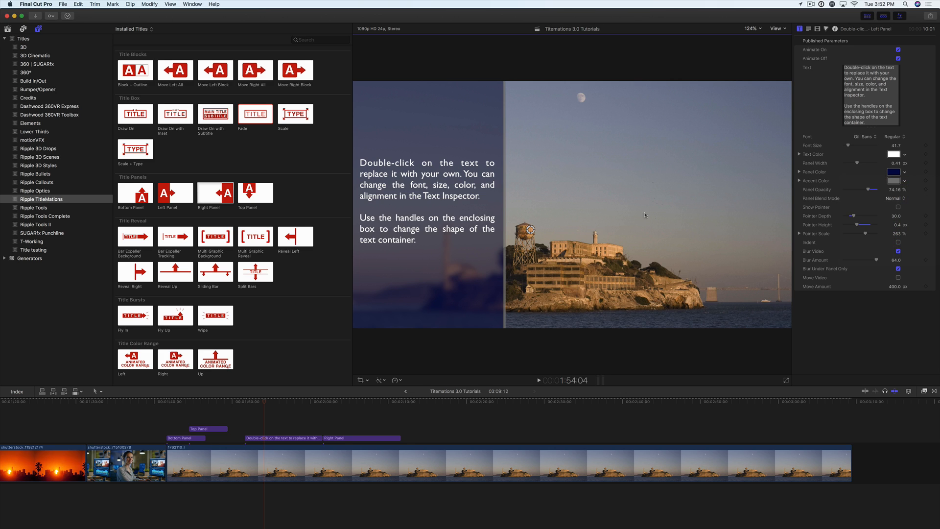
Step: Turn off the Left Panel's video blur and move its text box up to about X -643, Y 17 px
click(899, 251)
click(899, 251)
click(898, 251)
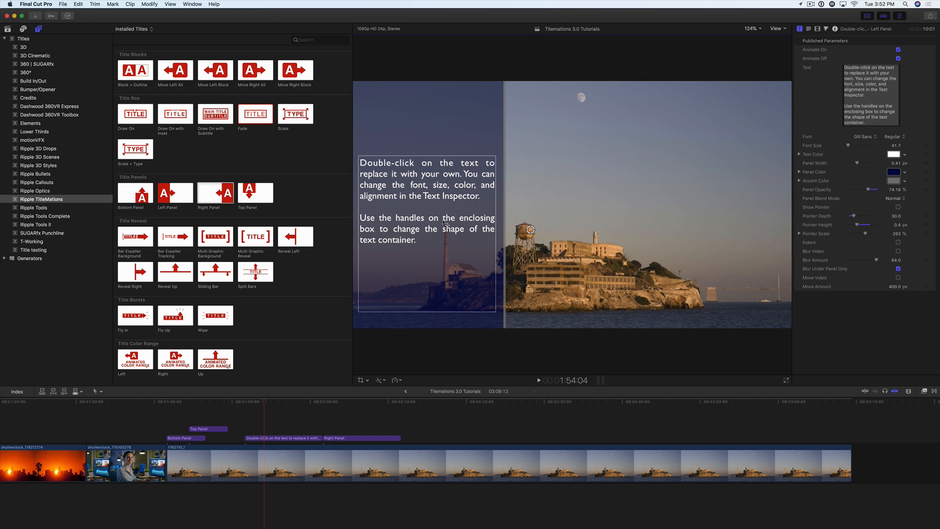
drag(444, 196, 433, 173)
Step: Play back the restyled Left Panel title from its start to check how it animates on
click(243, 404)
key(space)
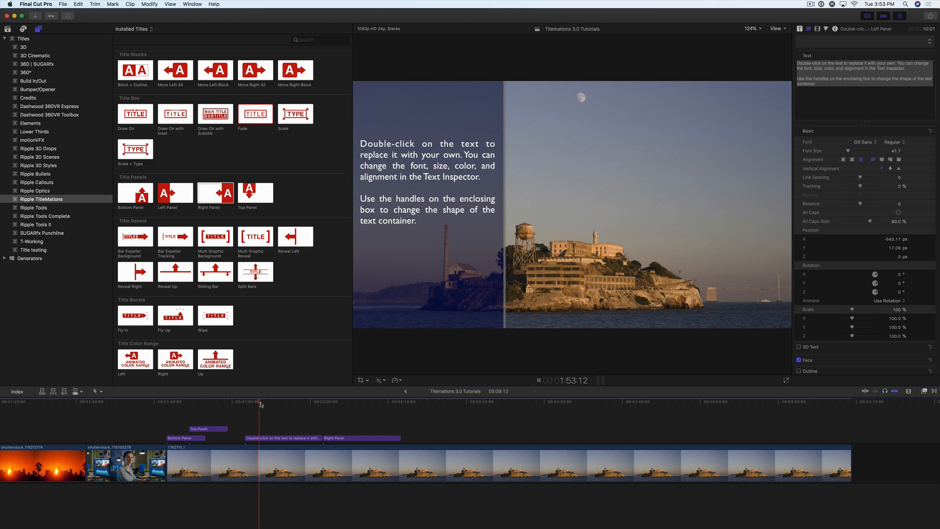
key(space)
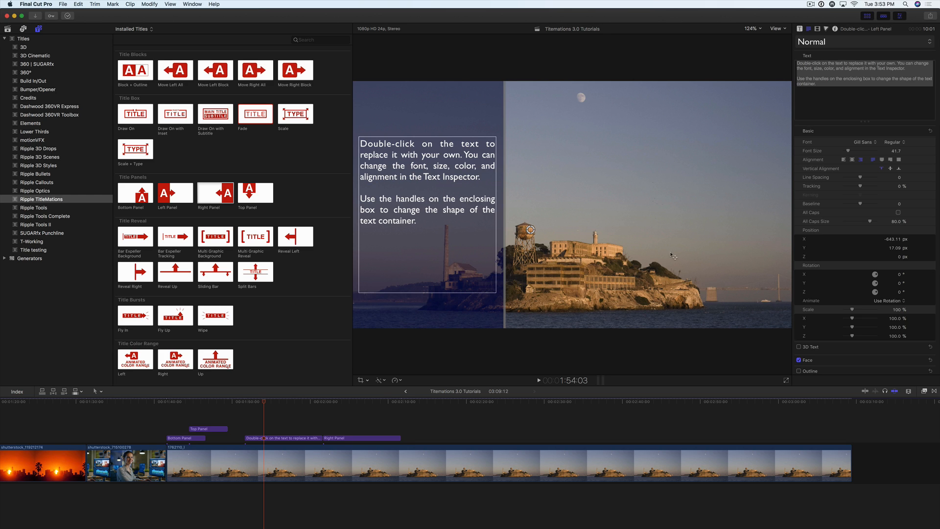
Step: Set the Left Panel's opacity to 100% and its panel blend mode to Pass Through
click(800, 29)
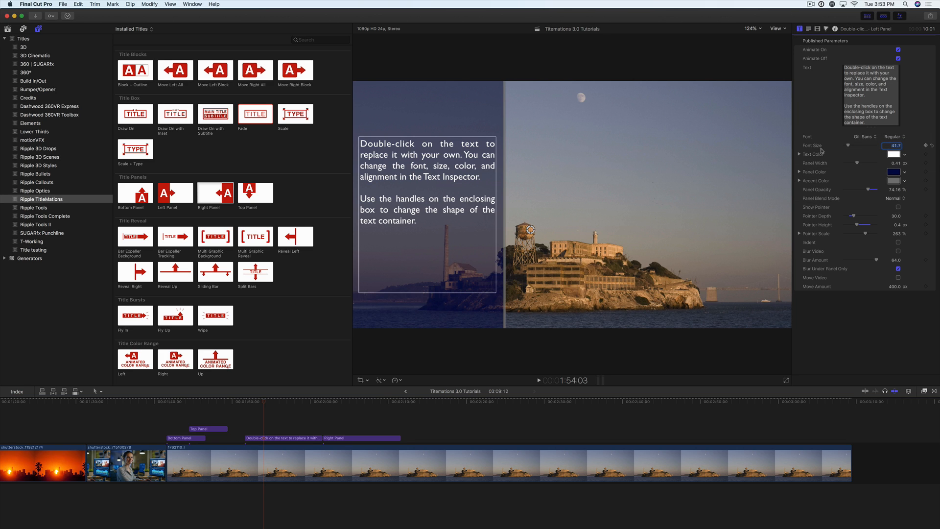
drag(868, 190, 879, 190)
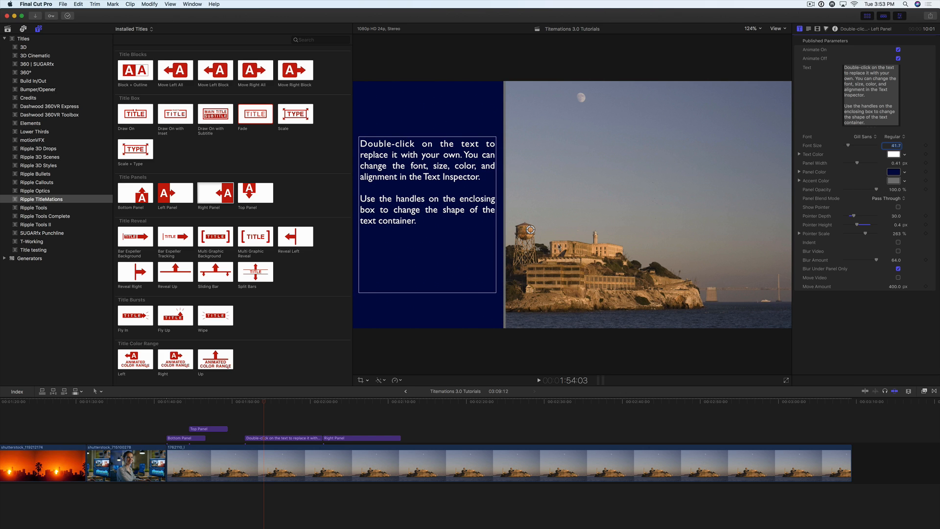
Step: Turn on Move Video for the Left Panel with a move amount of 357.01 px, and return the playhead to the title's start
click(898, 277)
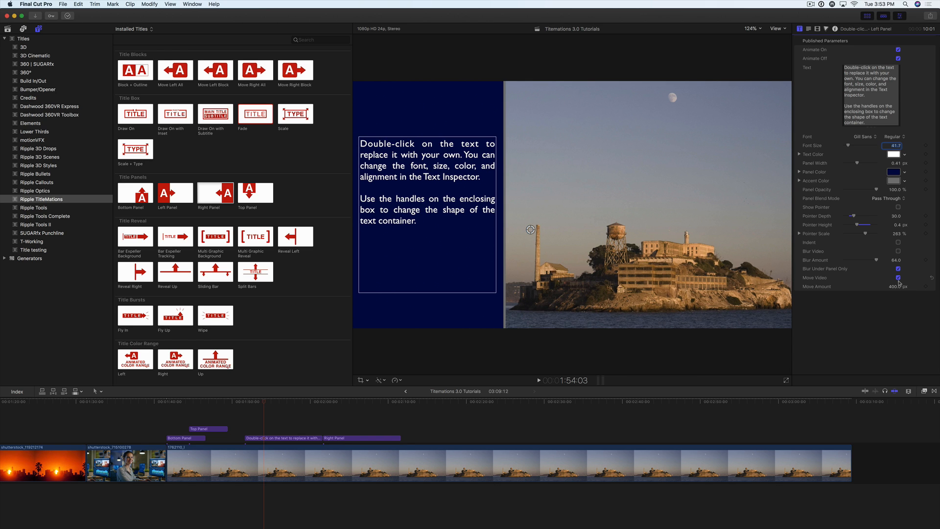
mouse_move(895, 287)
mouse_down()
mouse_move(871, 286)
mouse_move(889, 286)
mouse_up()
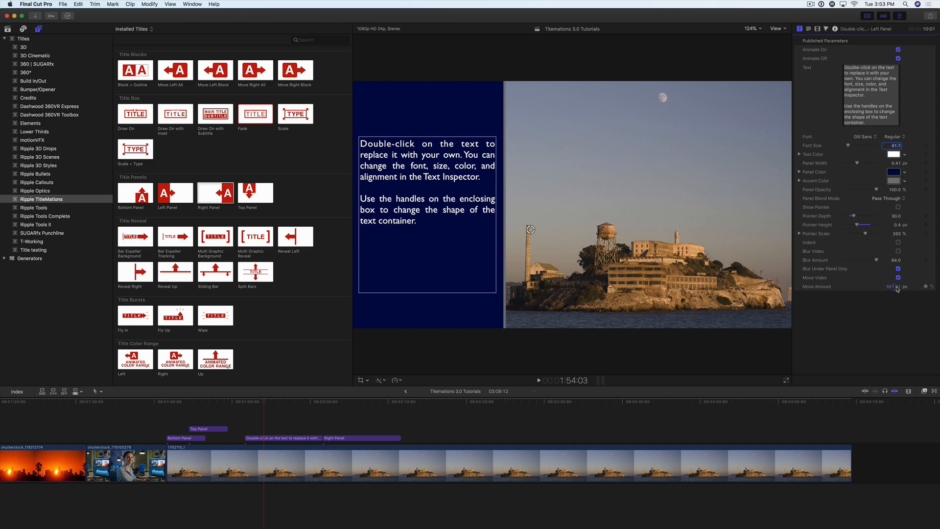
click(244, 402)
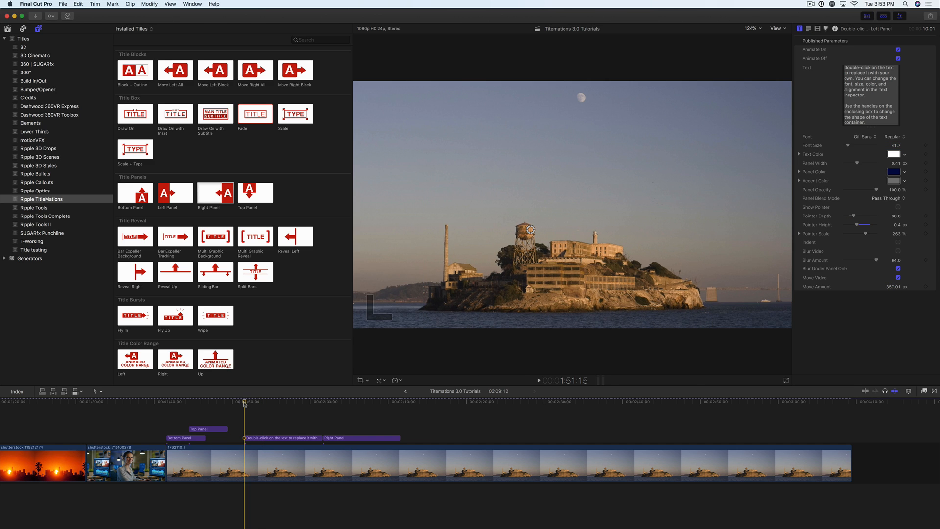
Step: Play back the Left Panel title from its start to check how the video moves with the panel
key(space)
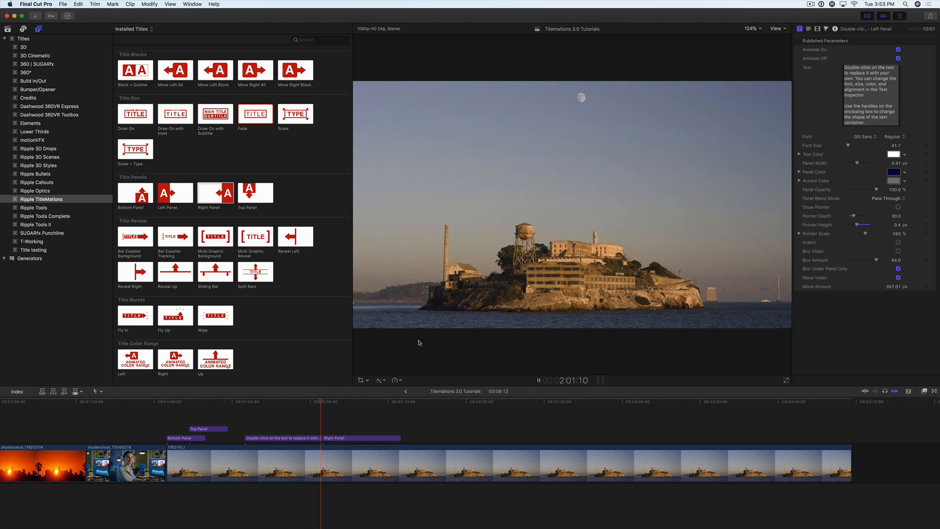
key(space)
Step: Try the Left Panel at 55.53% opacity with the Normal blend mode, and restore 100% opacity with Pass Through
click(282, 402)
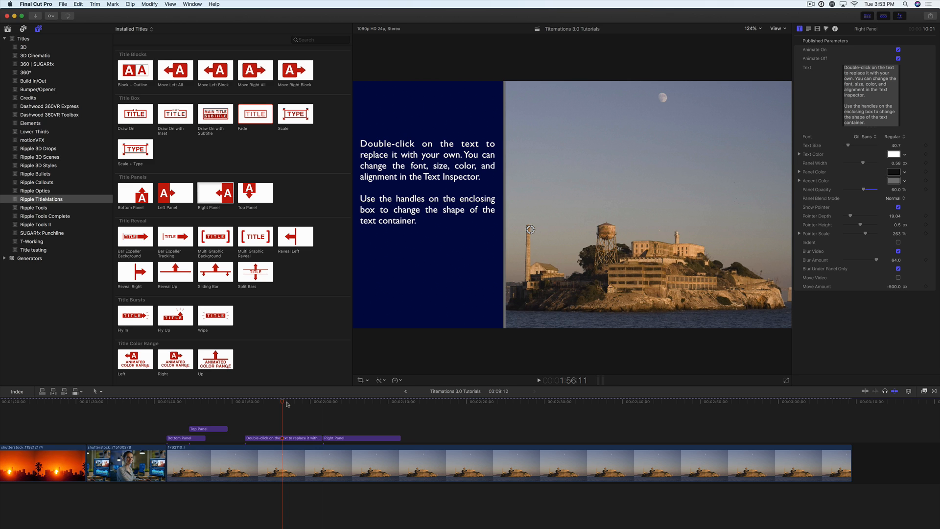
click(286, 402)
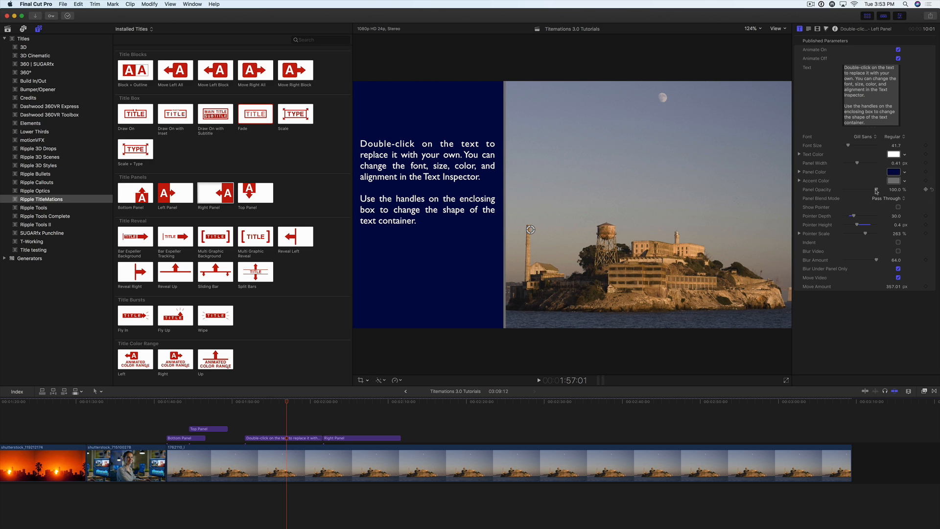
drag(877, 191, 863, 191)
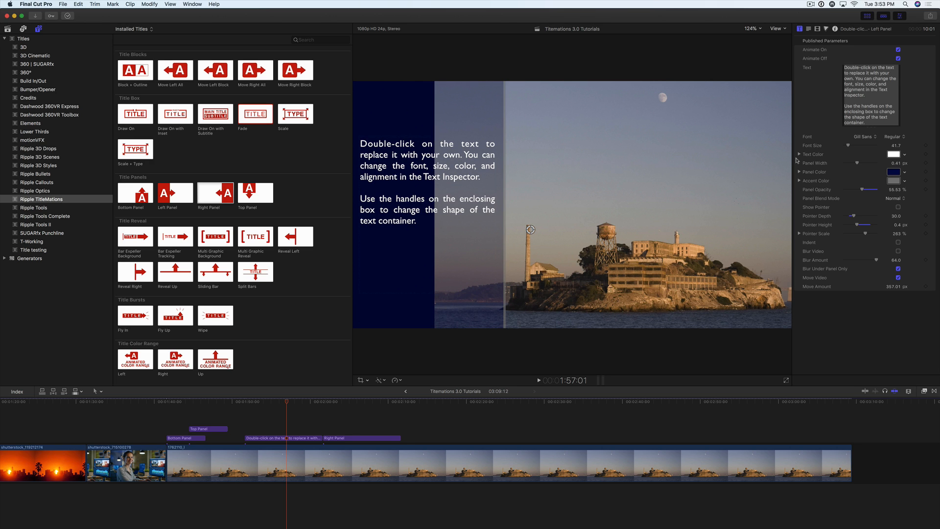
drag(863, 189, 895, 190)
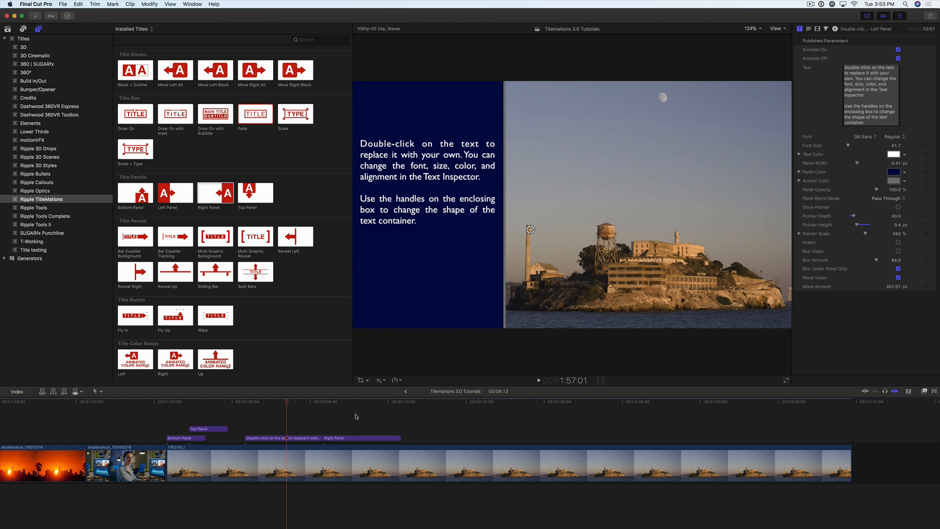
Step: Move the Right Panel title earlier and above the Left Panel title so the two overlap, and play back the overlap
drag(290, 403, 341, 403)
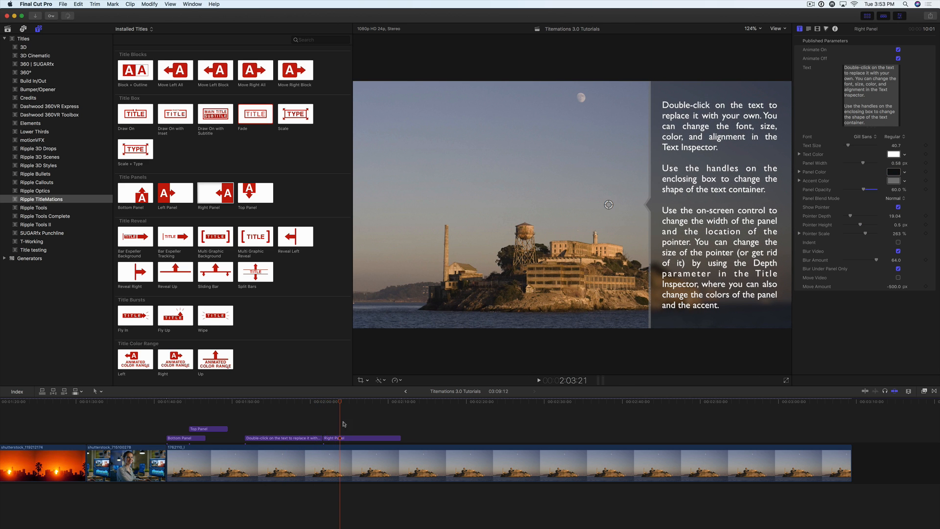
drag(349, 437, 301, 429)
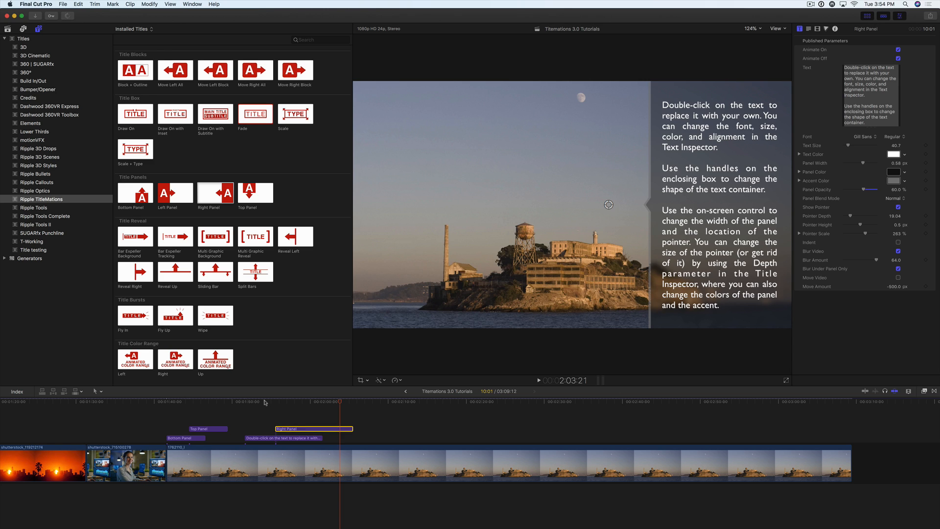
click(264, 403)
key(space)
key(space)
Step: Show the timeline index beside the timeline
key(super+shift+2)
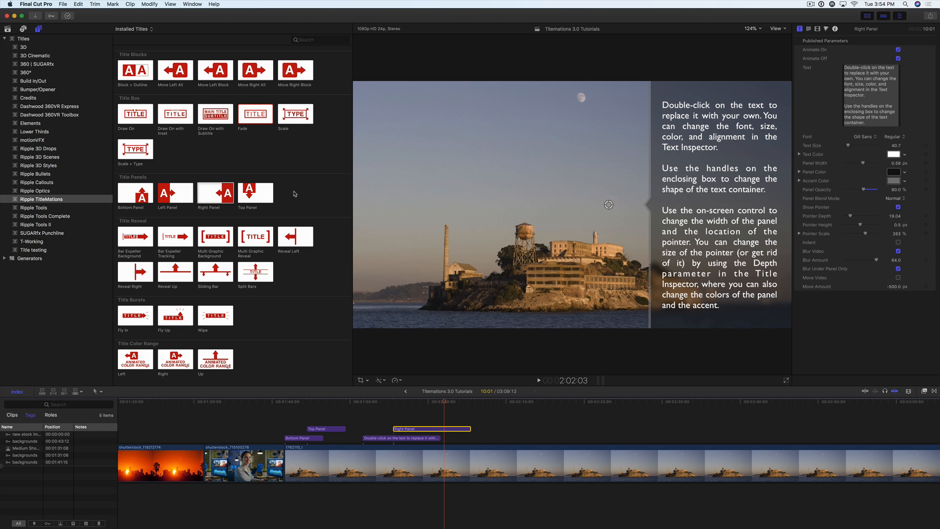